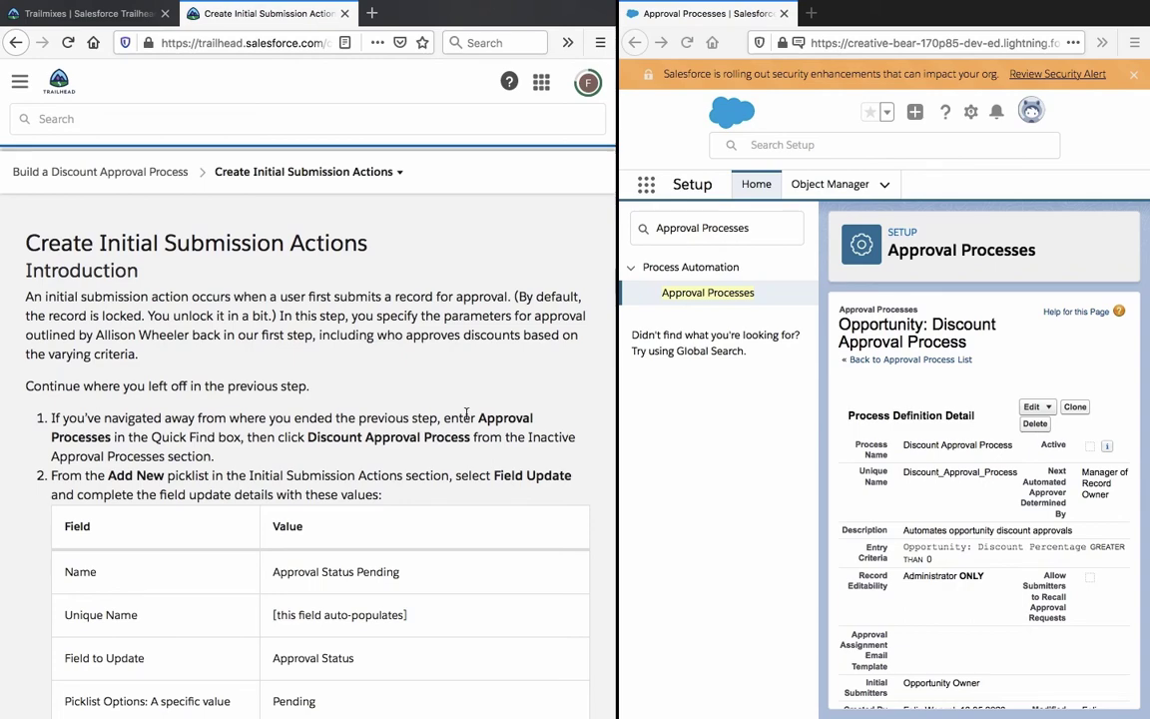
# Return to the approval processes list and open the Discount Approval Process.
pyautogui.scroll(-2, 466, 413)
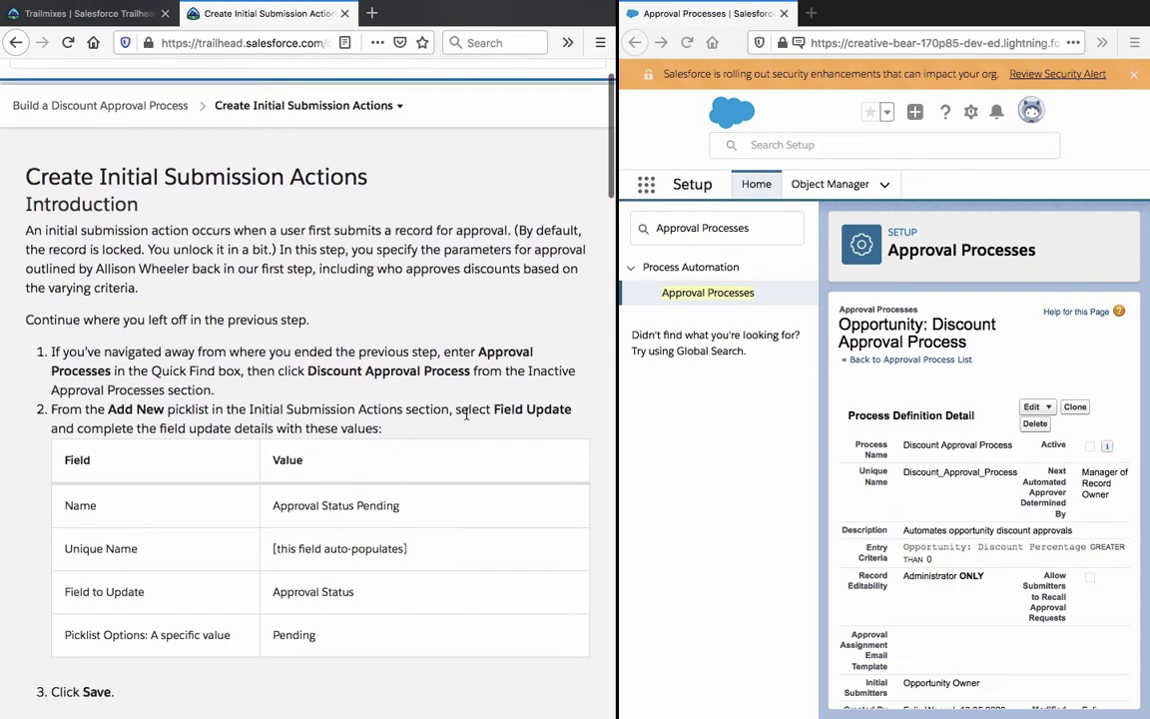
pyautogui.scroll(-1, 466, 413)
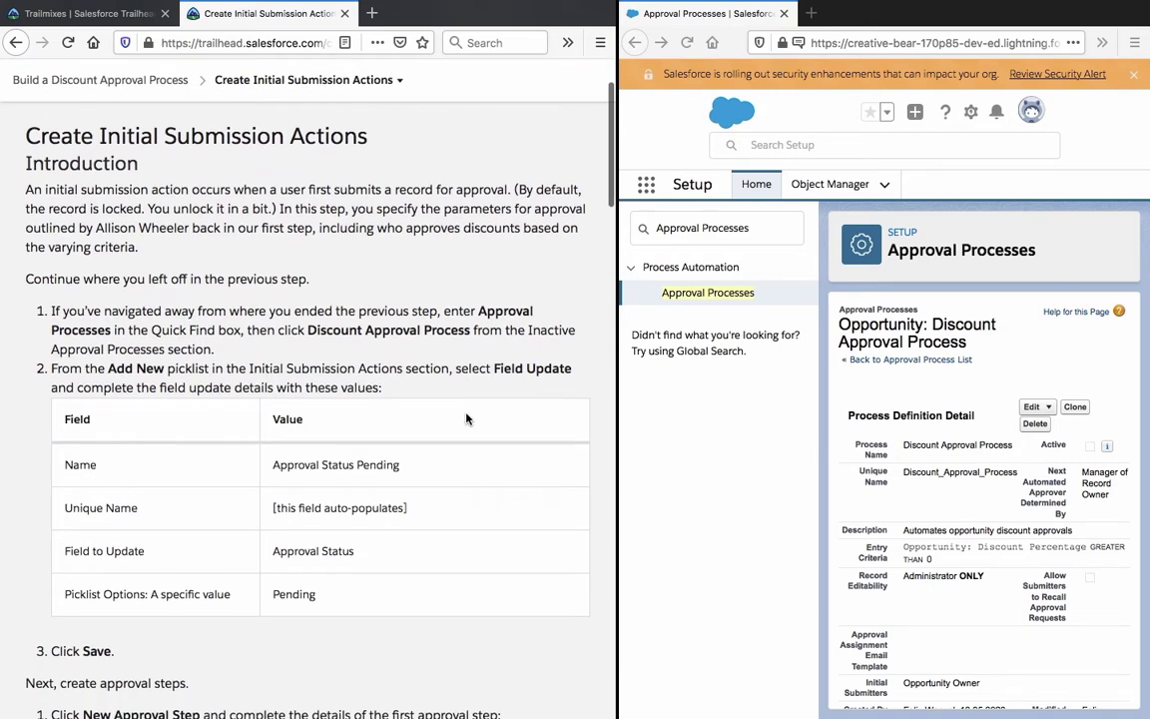
pyautogui.scroll(-1, 467, 419)
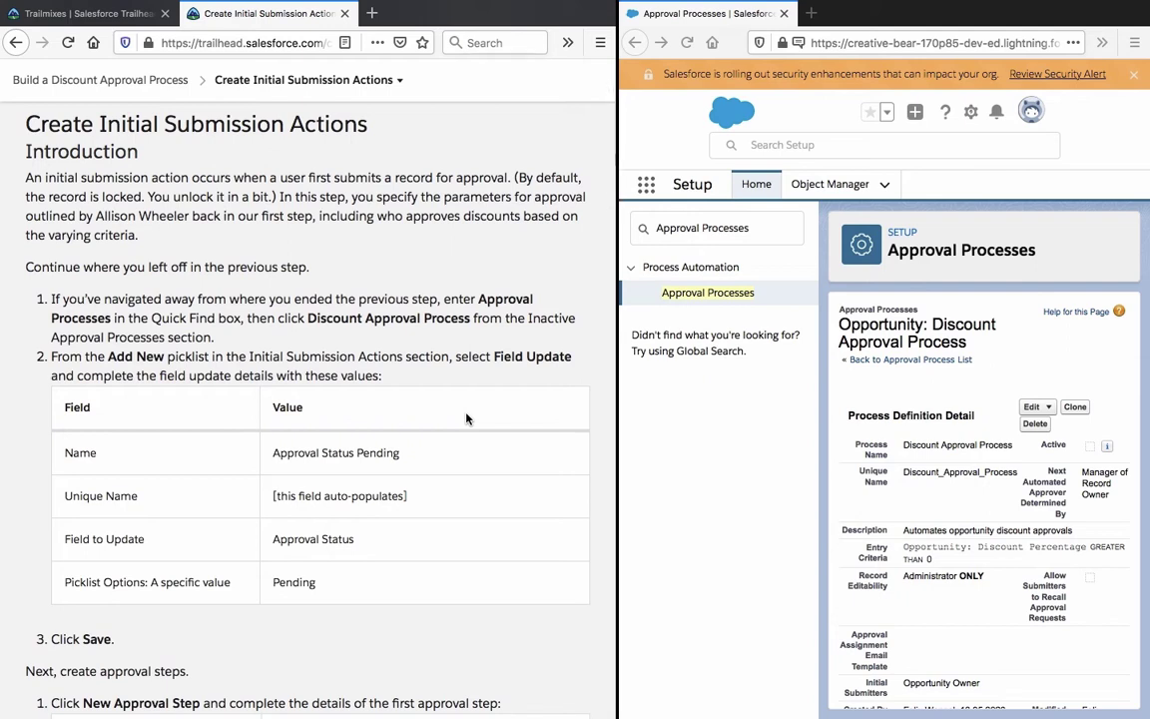
pyautogui.scroll(-1, 466, 418)
pyautogui.click(707, 293)
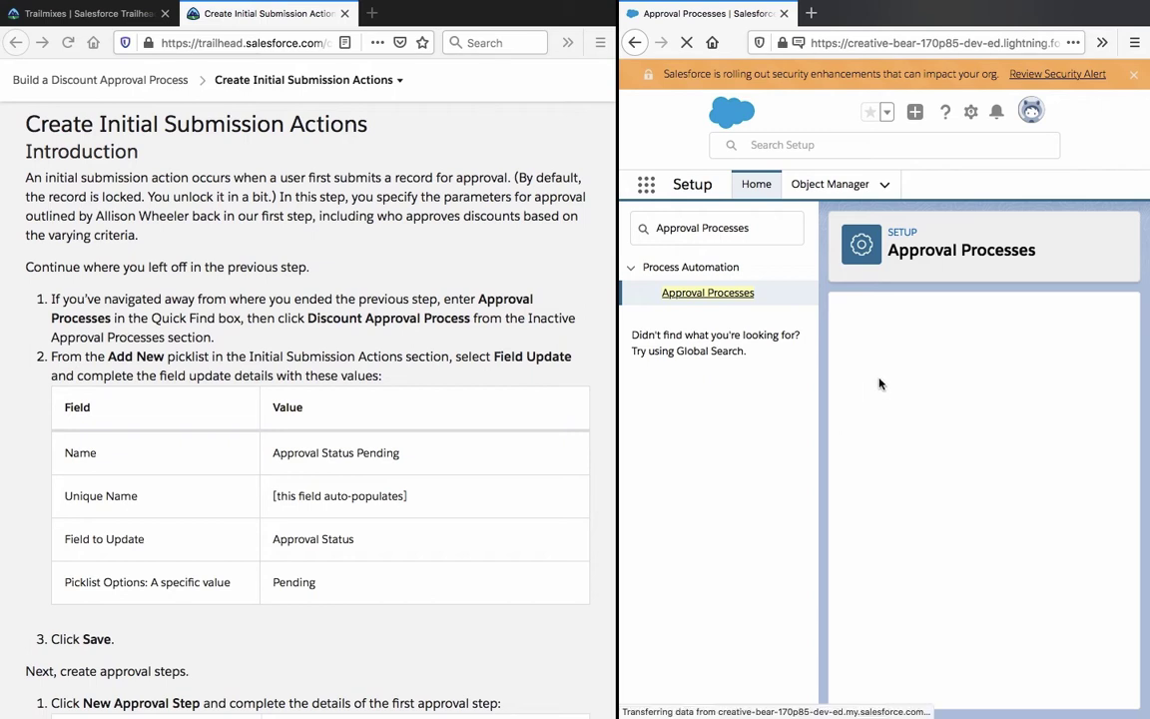
pyautogui.scroll(-2, 925, 427)
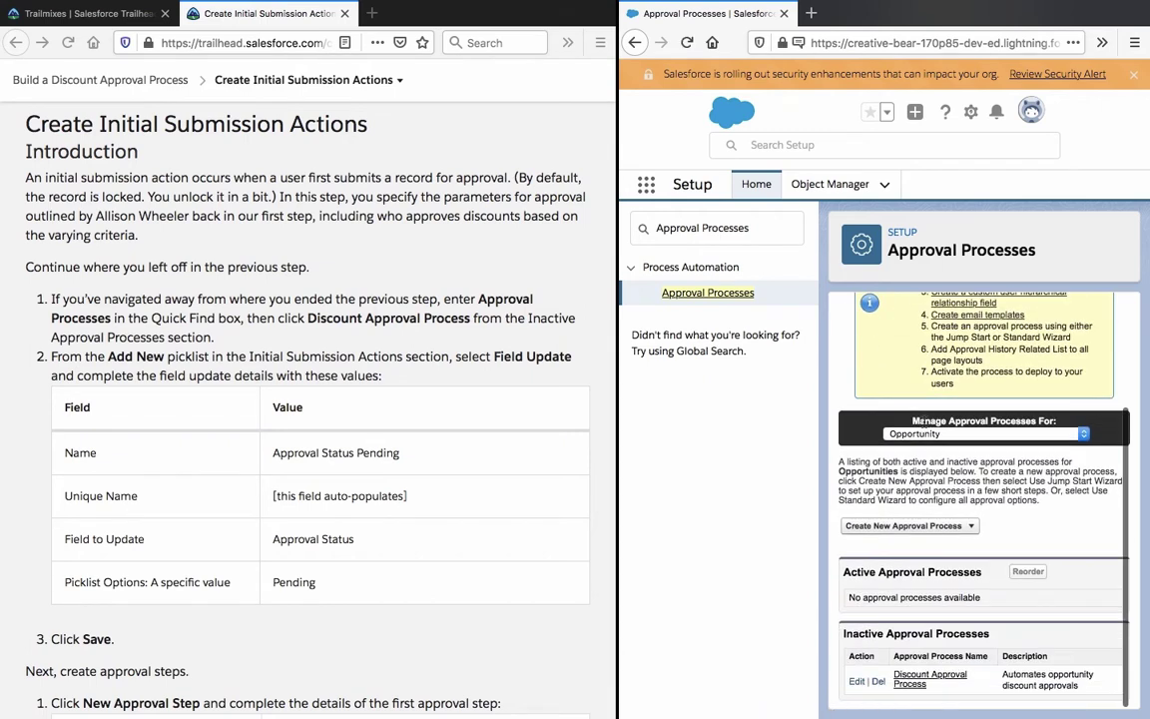
pyautogui.click(931, 681)
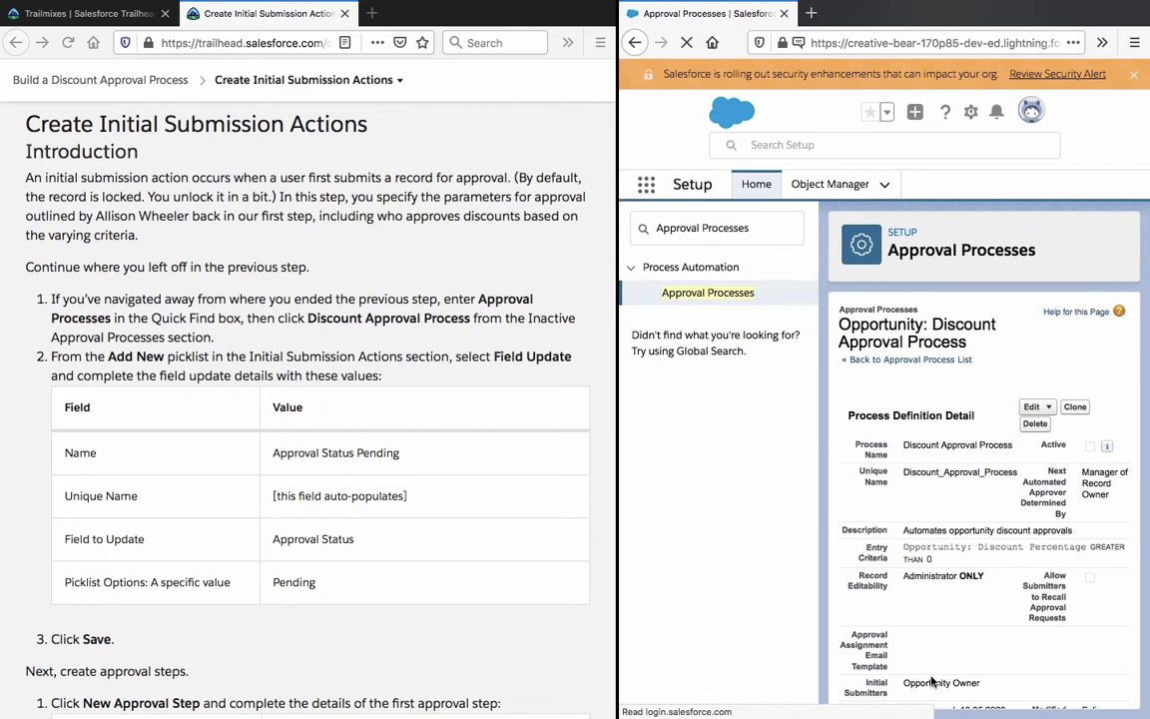
pyautogui.click(1050, 415)
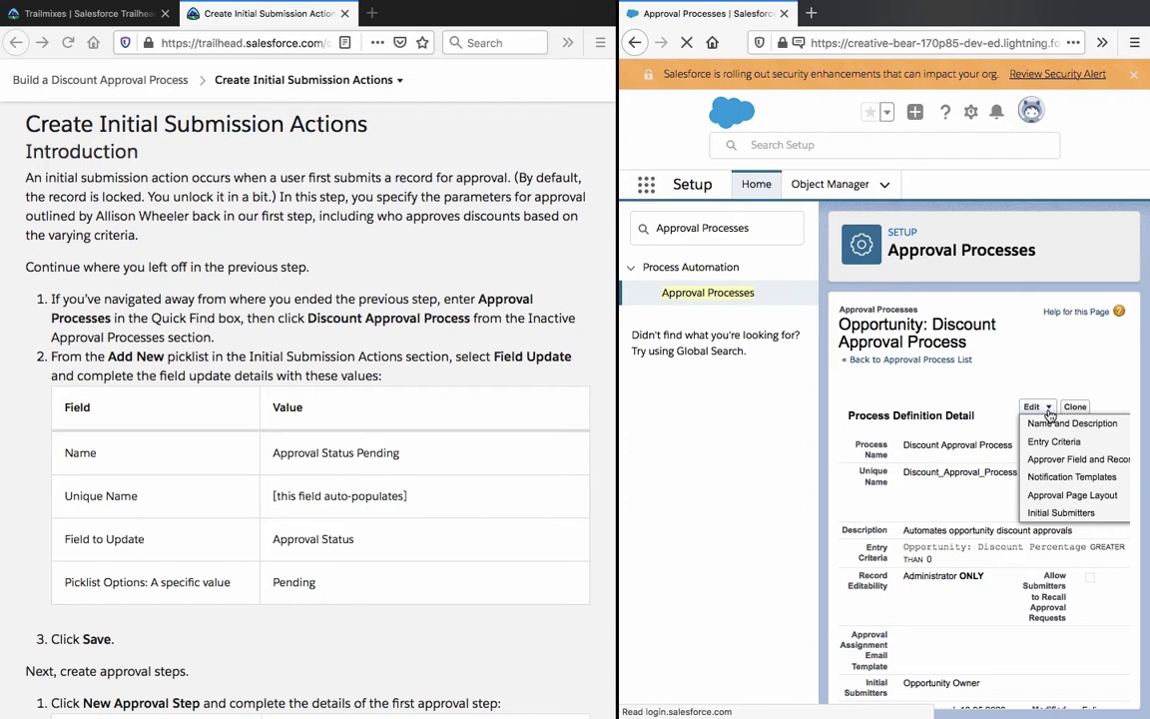
# Add a new Field Update under the process's Initial Submission Actions.
pyautogui.scroll(-3, 997, 393)
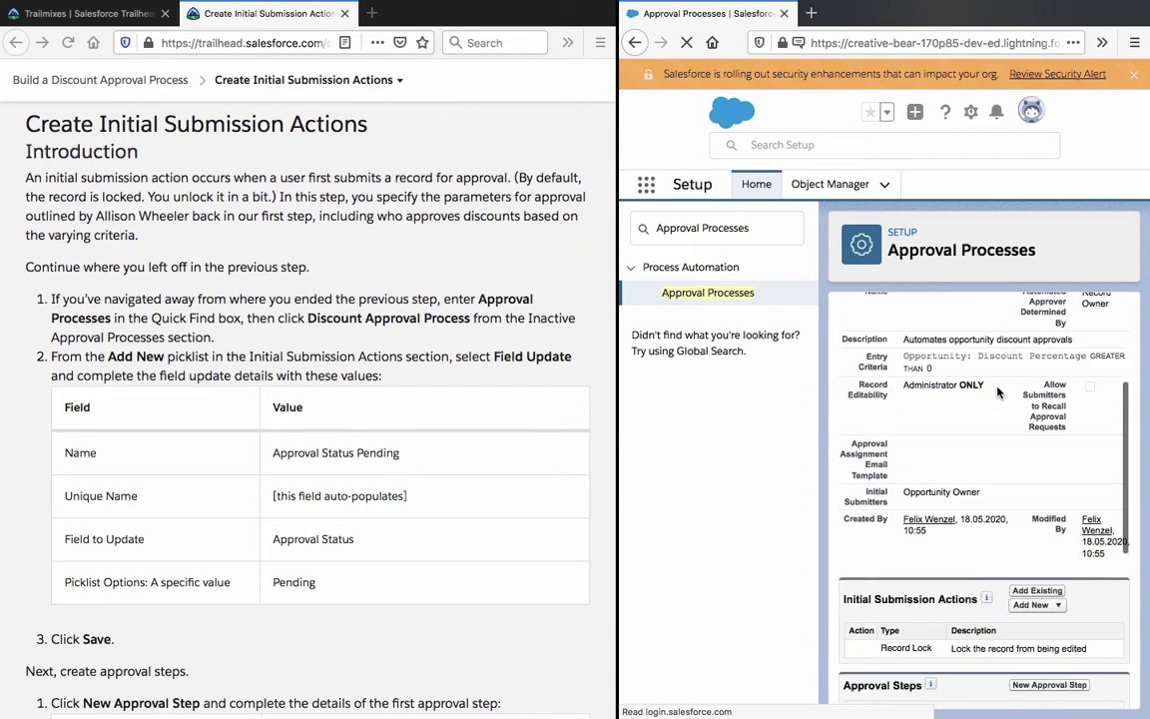
pyautogui.scroll(-3, 998, 392)
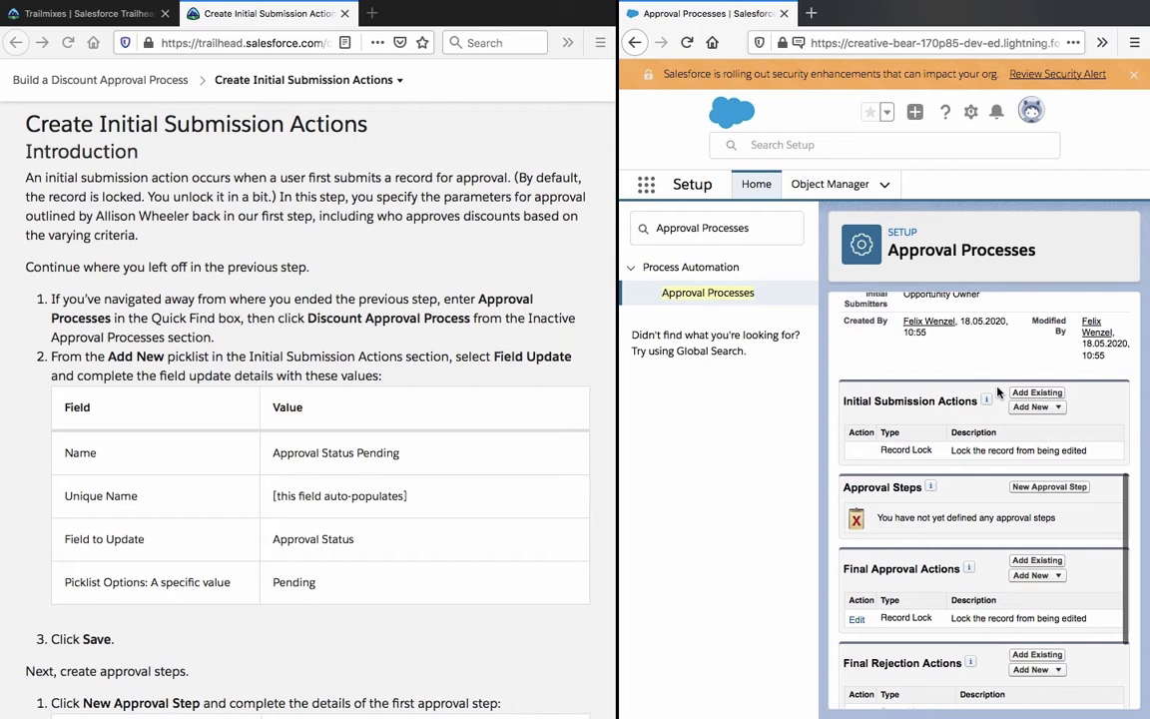
pyautogui.scroll(-2, 997, 392)
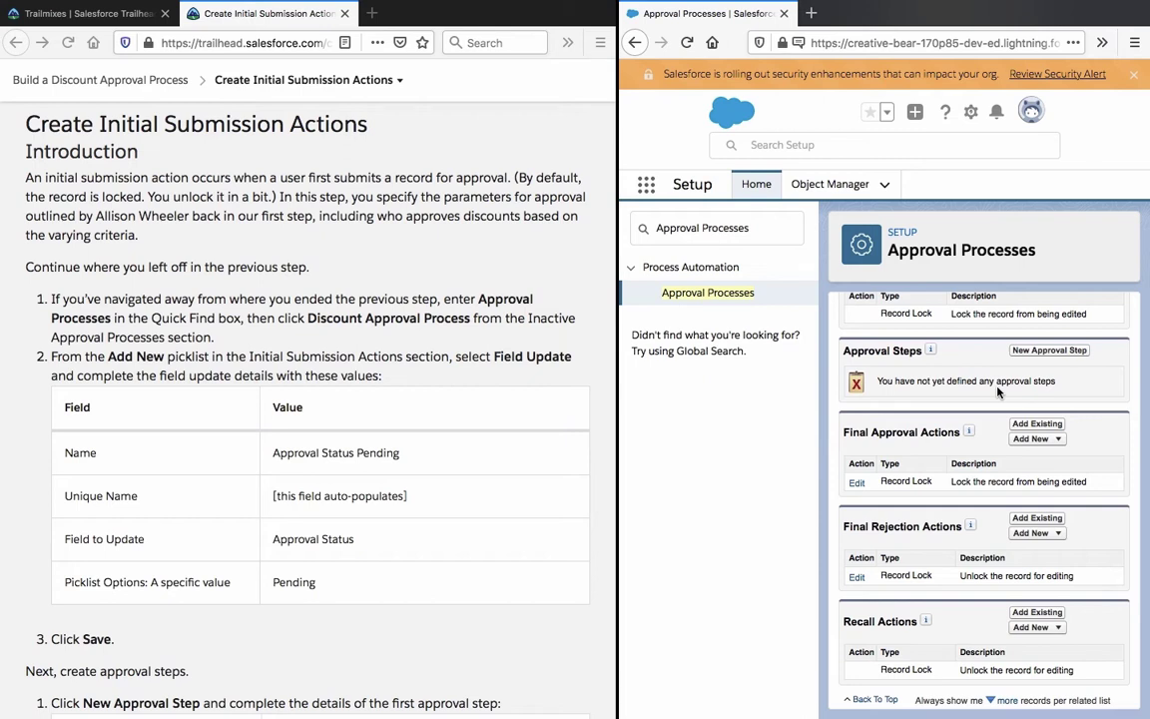
pyautogui.scroll(-1, 998, 392)
pyautogui.scroll(2, 998, 392)
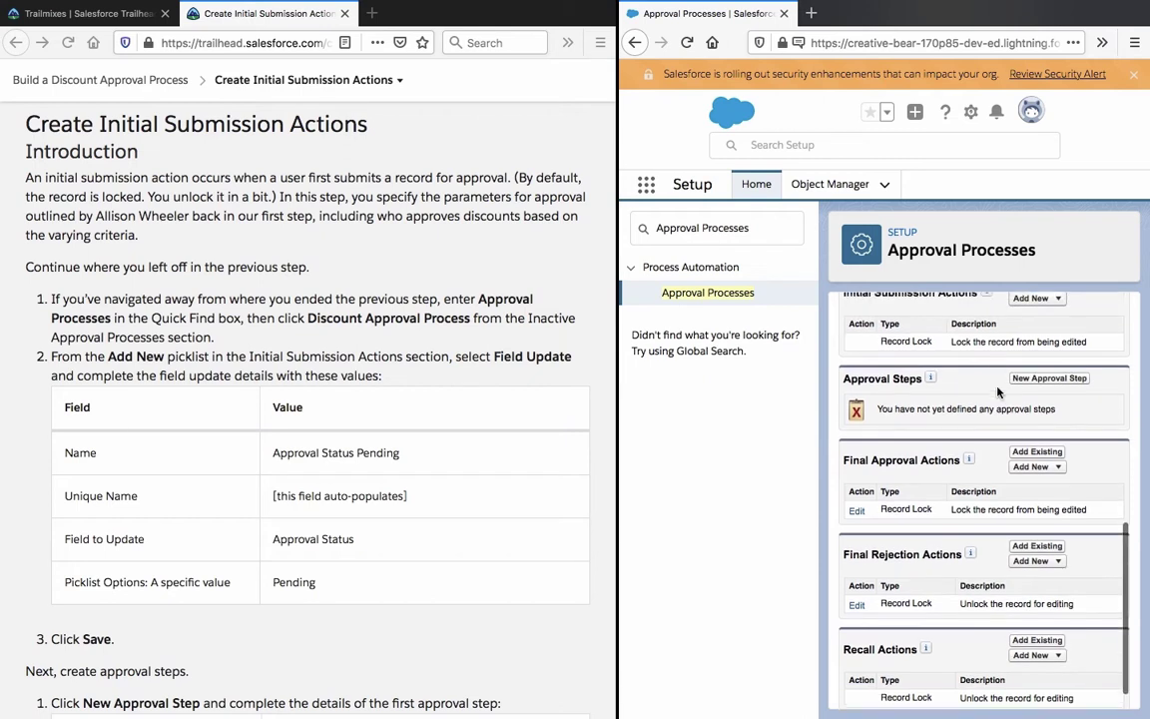
pyautogui.click(1039, 396)
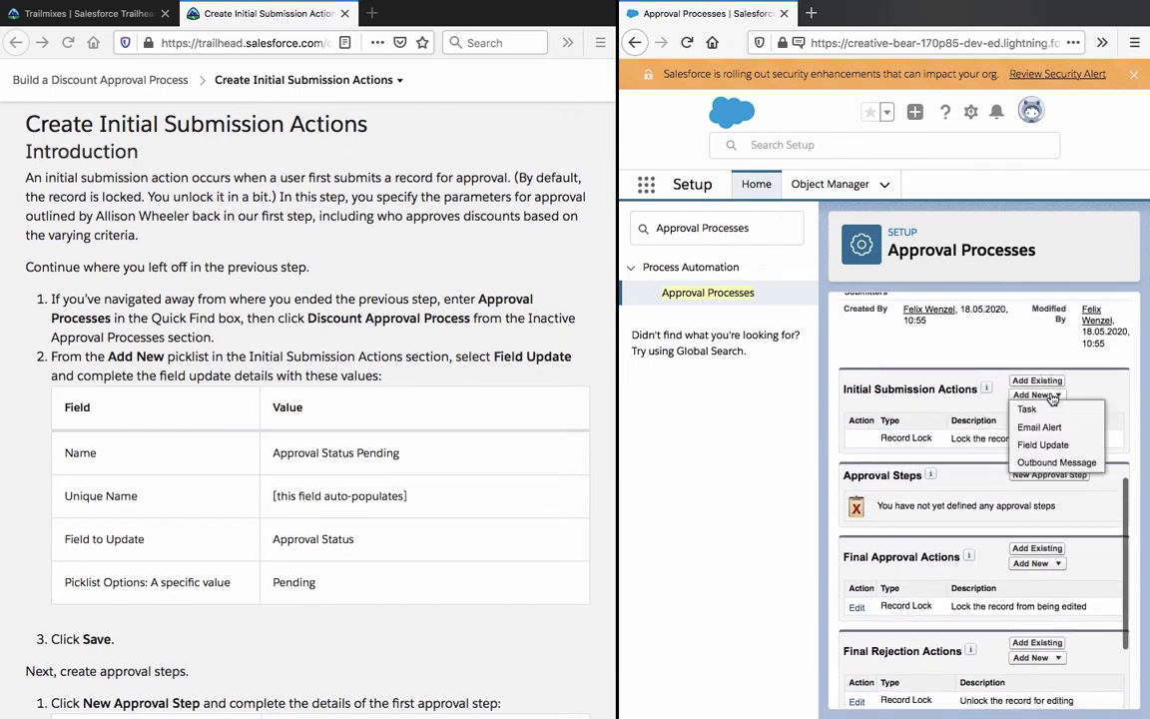
pyautogui.click(1043, 445)
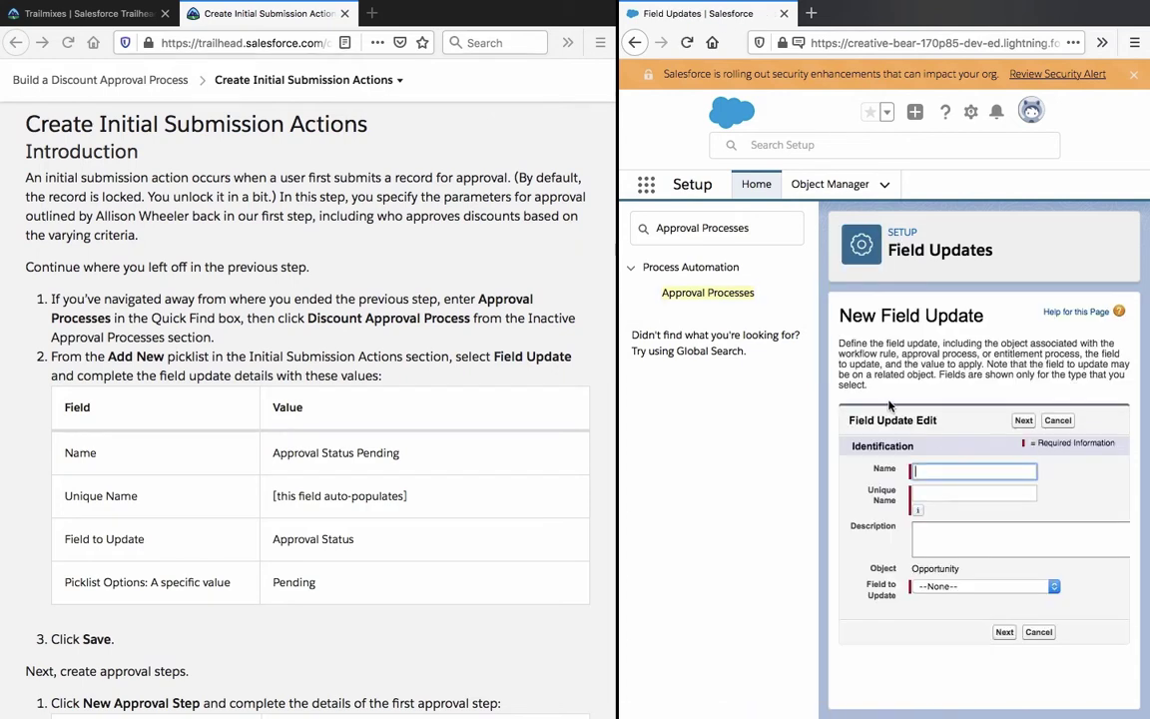
# Name the field update 'Approval Status Pending' and target the Approval Status field.
pyautogui.tripleClick(351, 452)
pyautogui.rightClick(351, 452)
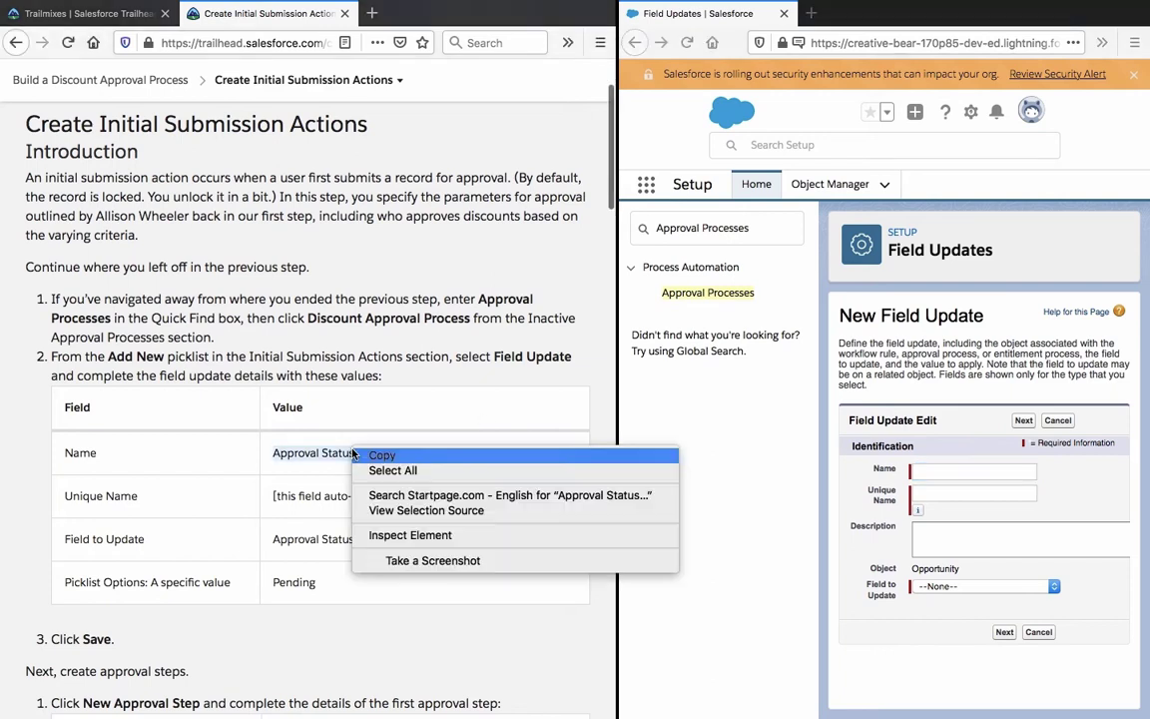
pyautogui.click(378, 380)
pyautogui.click(981, 469)
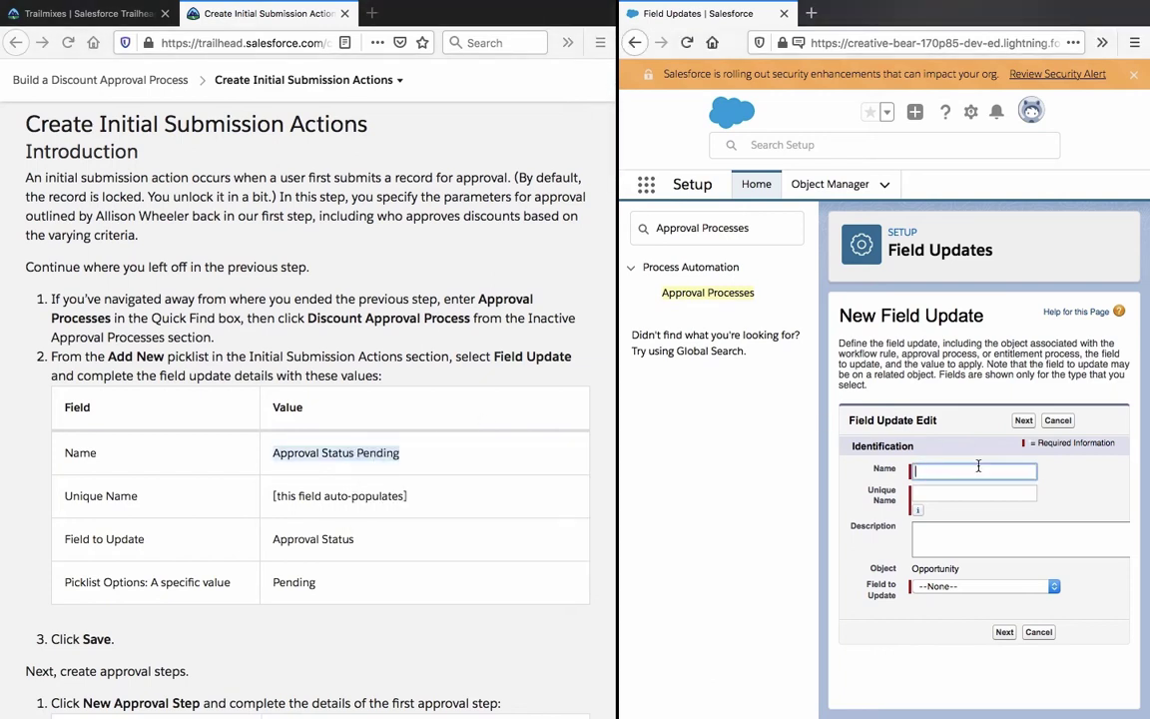
pyautogui.hotkey('ctrl', 'v')
pyautogui.click(629, 491)
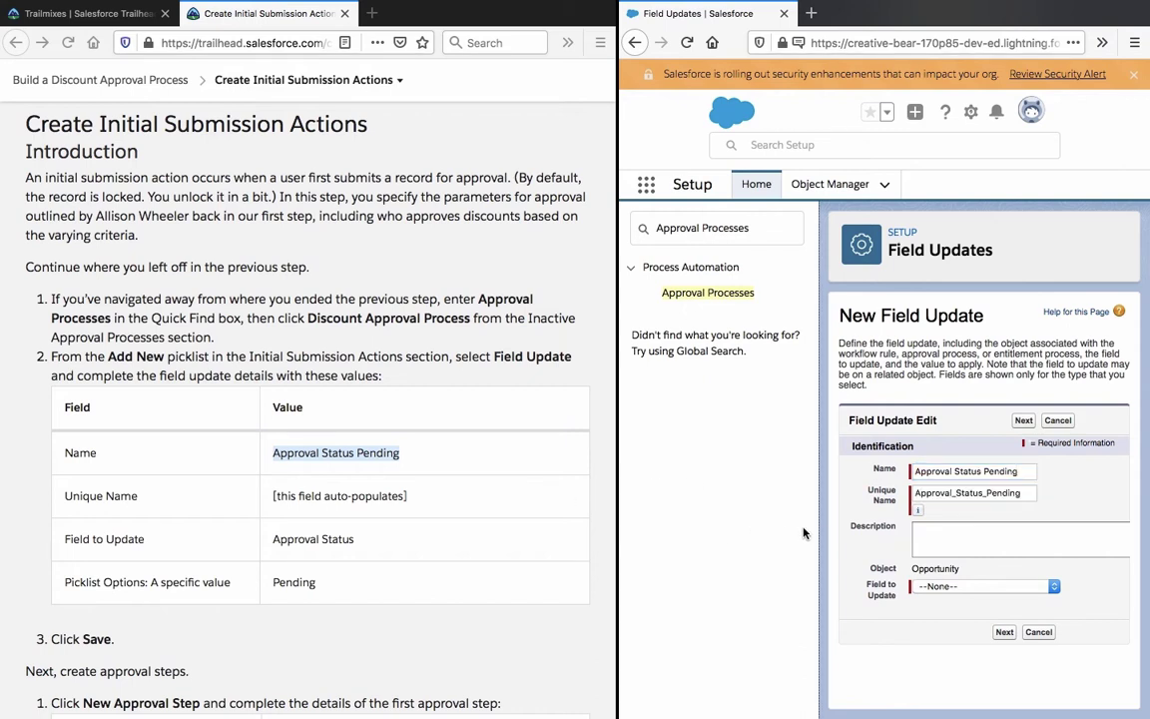
pyautogui.click(990, 586)
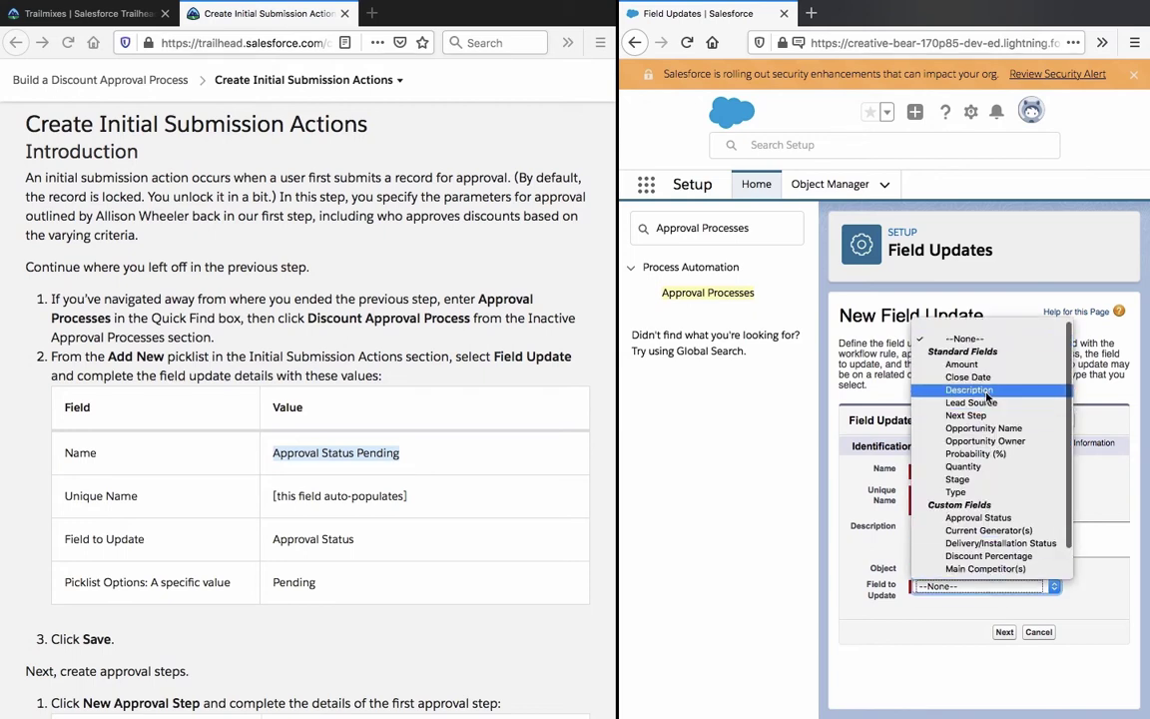
pyautogui.scroll(-2, 986, 396)
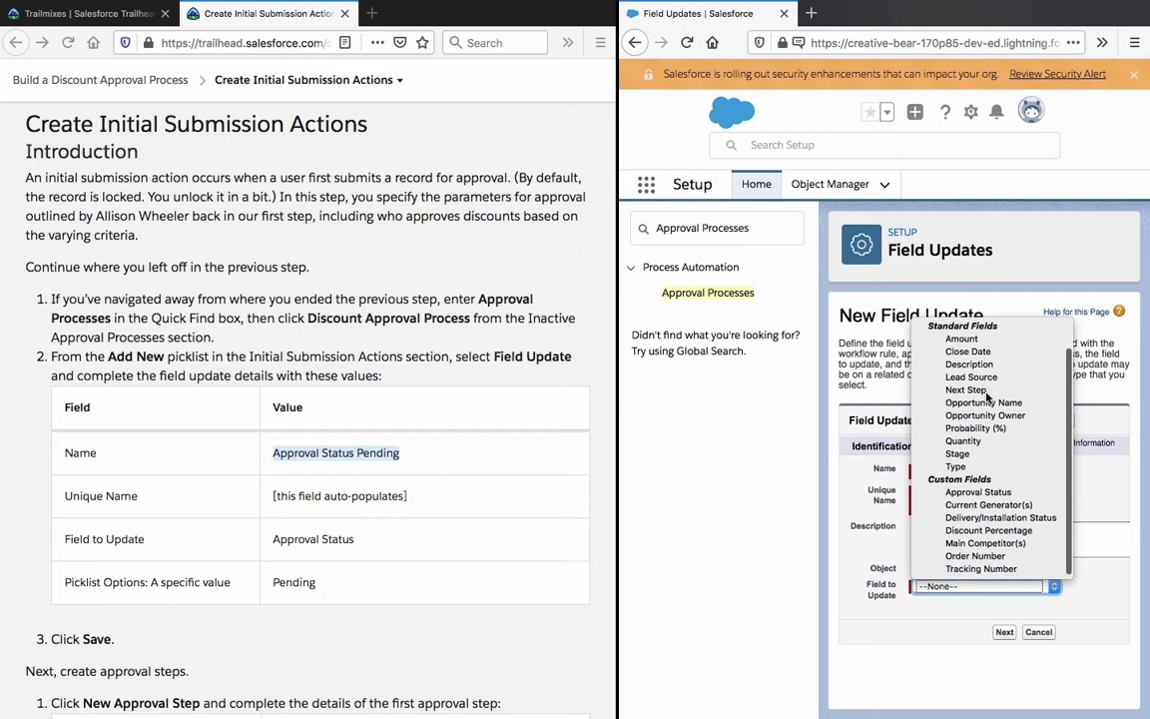
pyautogui.click(1006, 494)
# Keep Approval Status as the field, set the specific value to Pending, and save the update.
pyautogui.click(1006, 632)
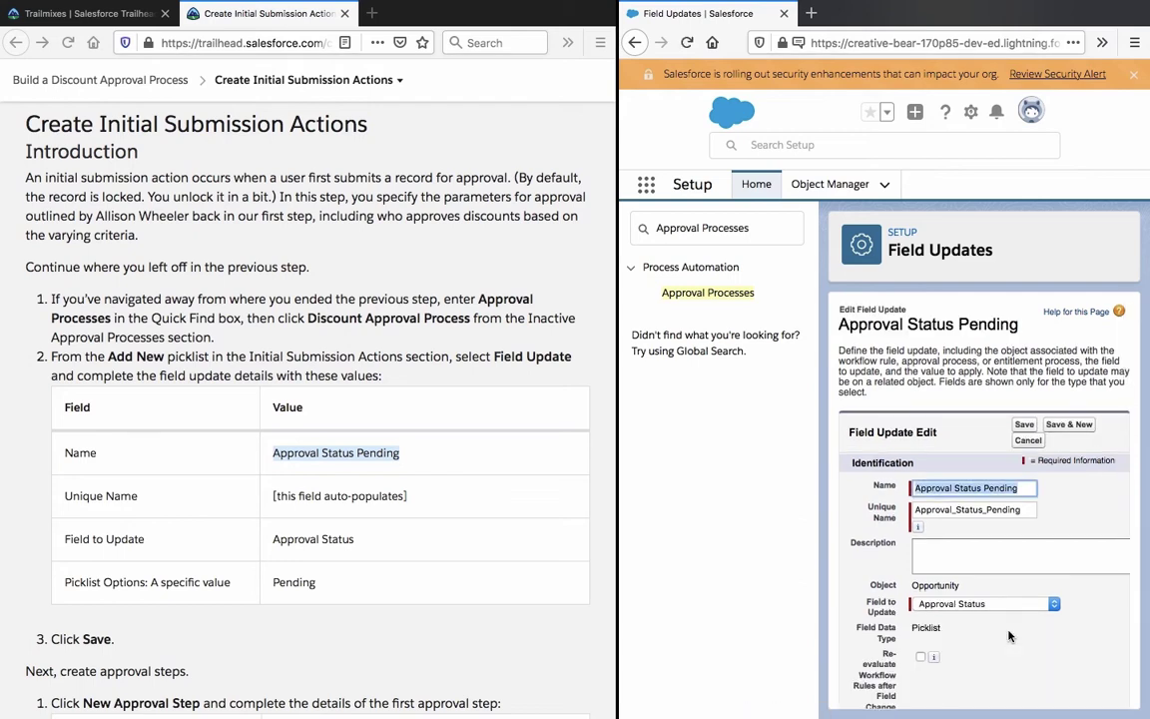
pyautogui.click(978, 558)
pyautogui.click(956, 605)
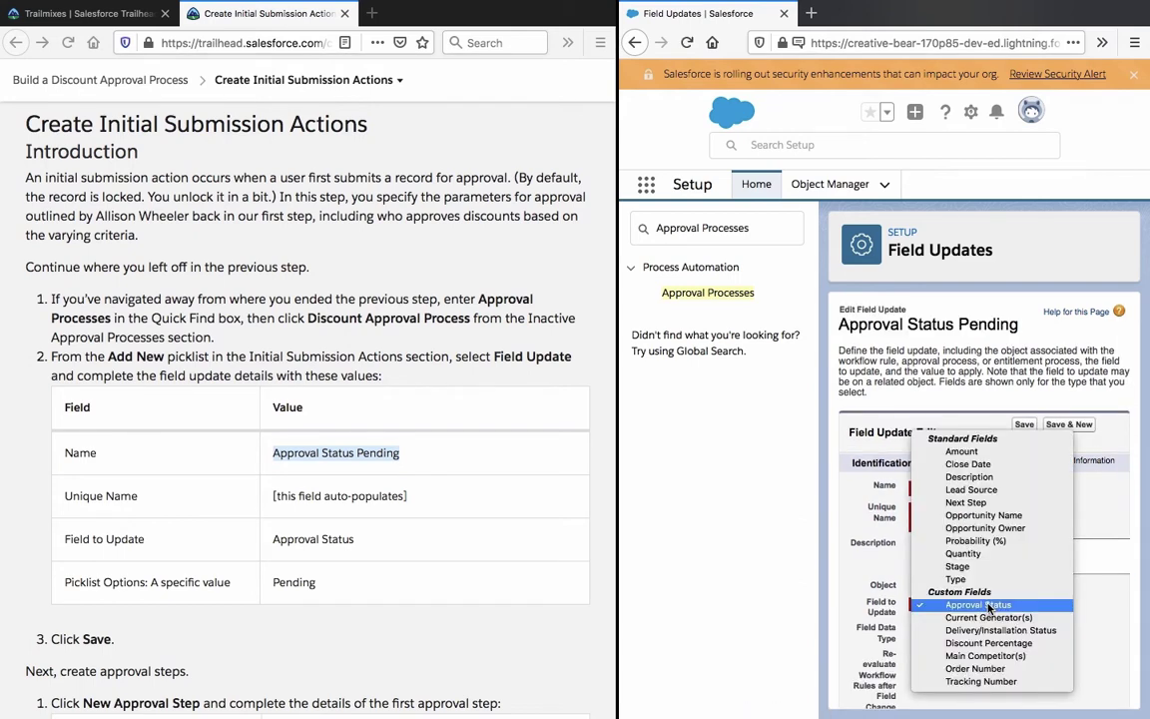
pyautogui.click(1107, 603)
pyautogui.scroll(-3, 1106, 602)
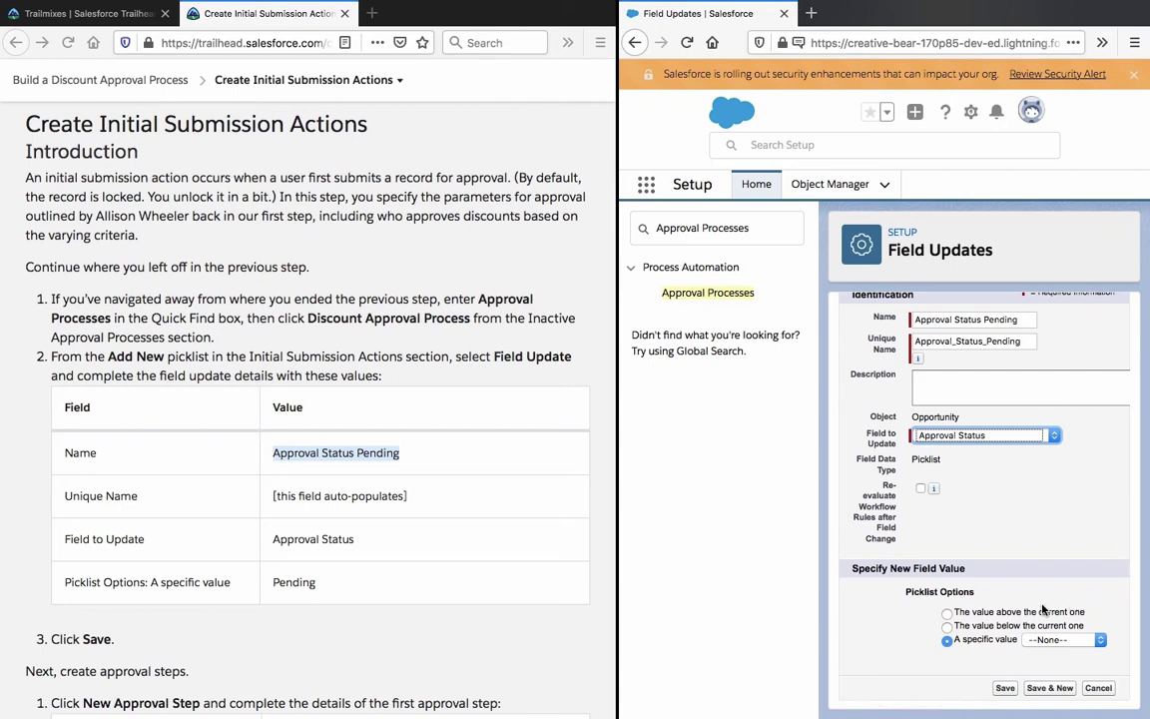
pyautogui.click(1060, 640)
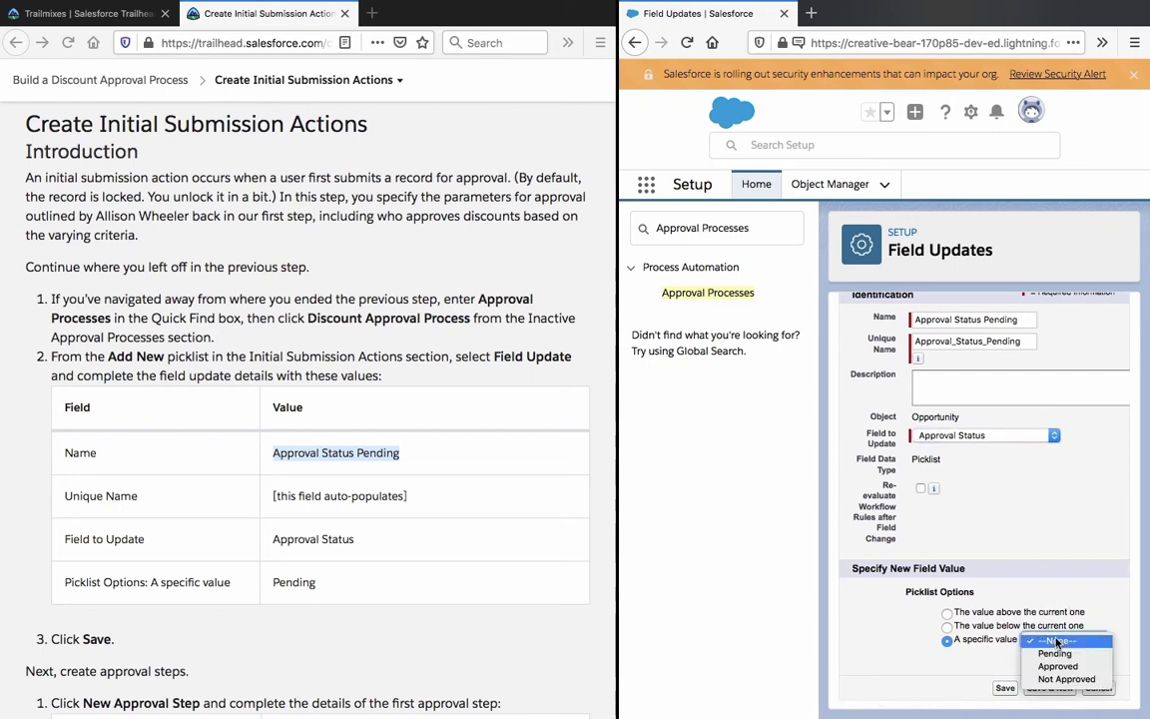
pyautogui.click(1060, 654)
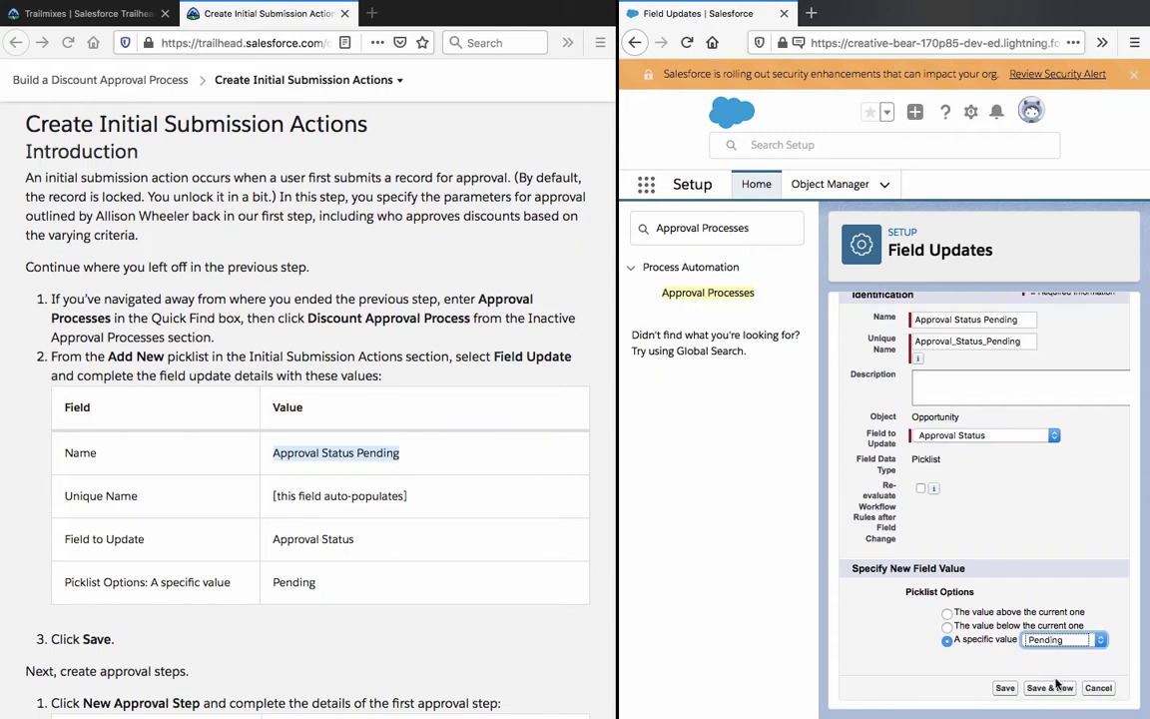
pyautogui.click(1006, 689)
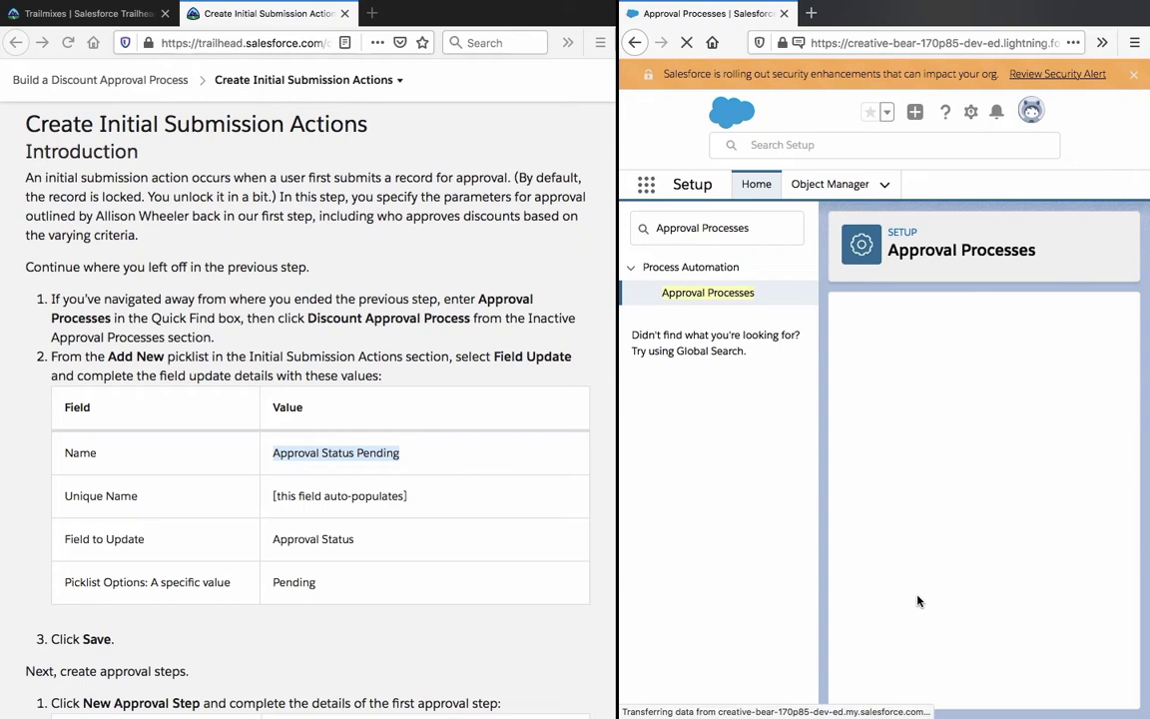
pyautogui.click(540, 509)
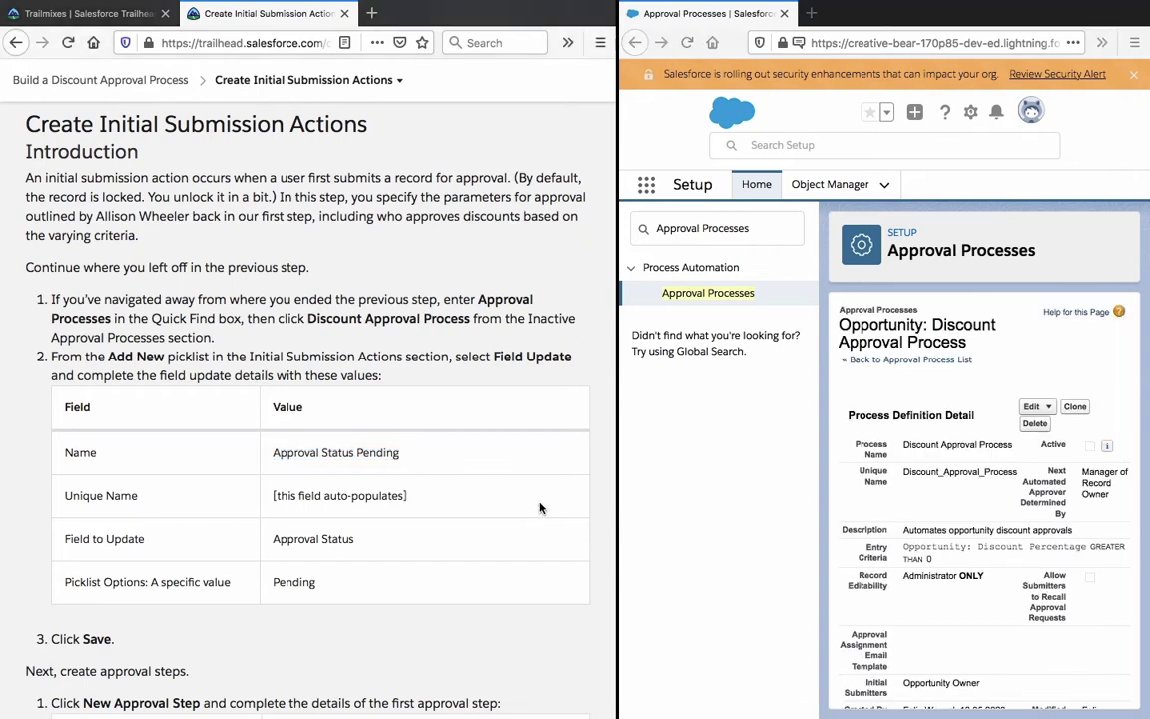
# Scroll down the Discount Approval Process page to its Approval Steps section.
pyautogui.scroll(-5, 457, 532)
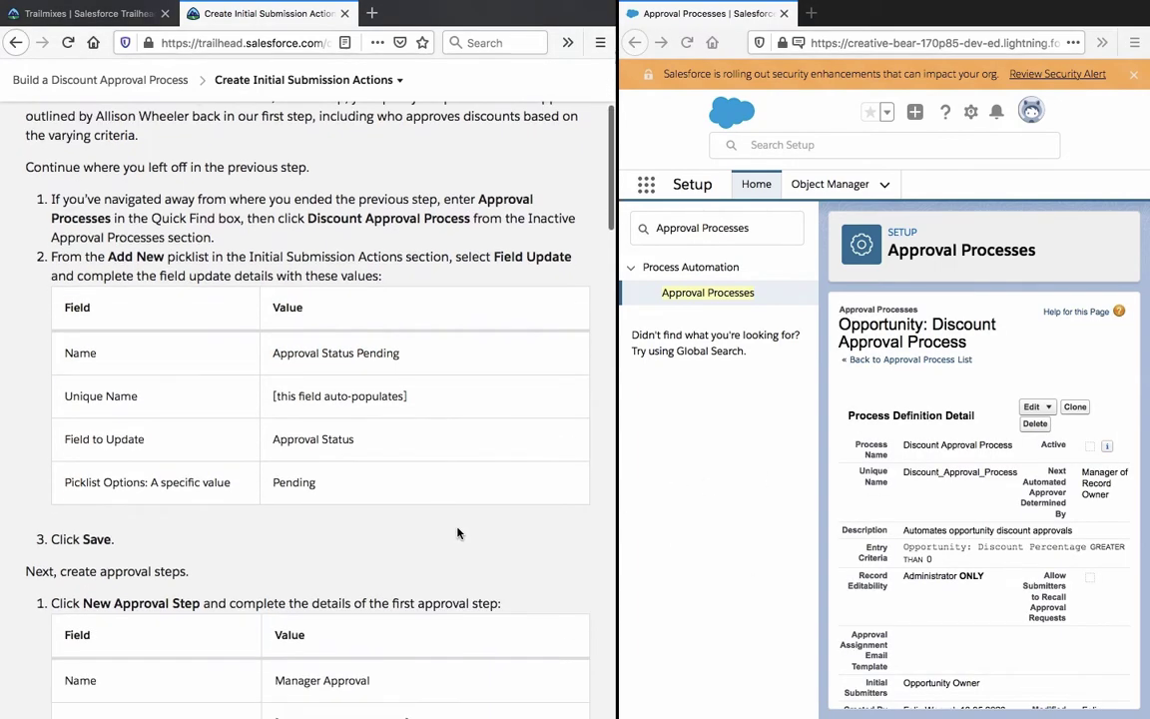
pyautogui.scroll(-5, 457, 533)
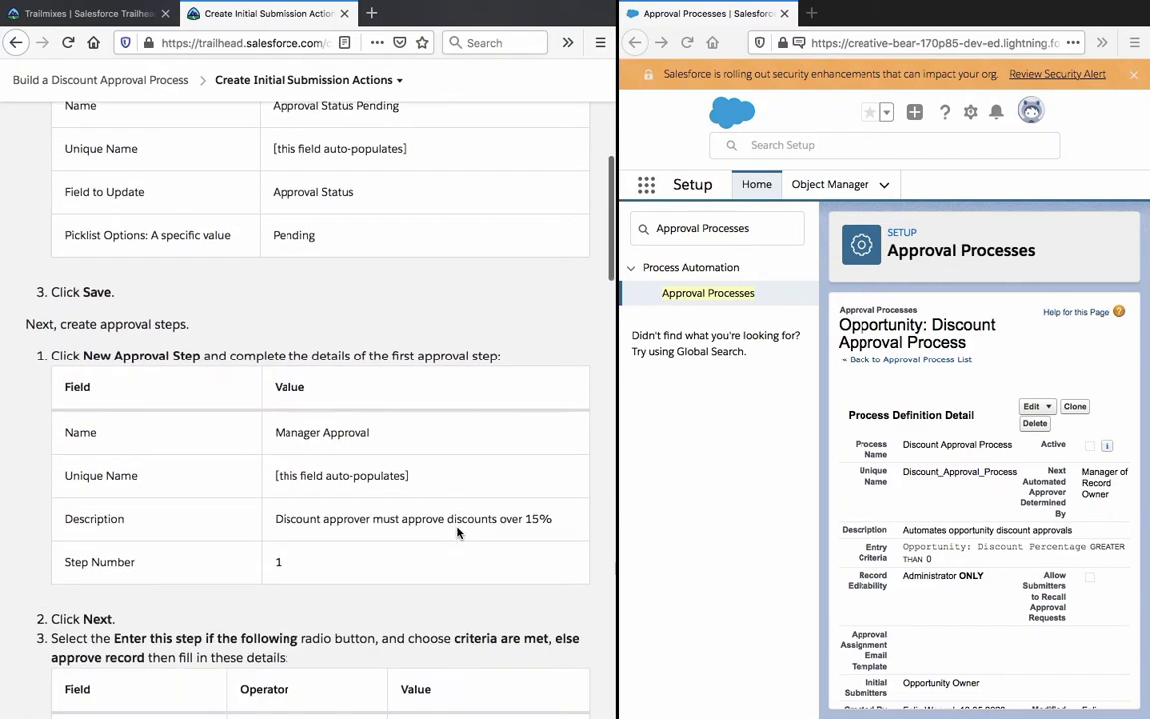
pyautogui.scroll(-2, 457, 532)
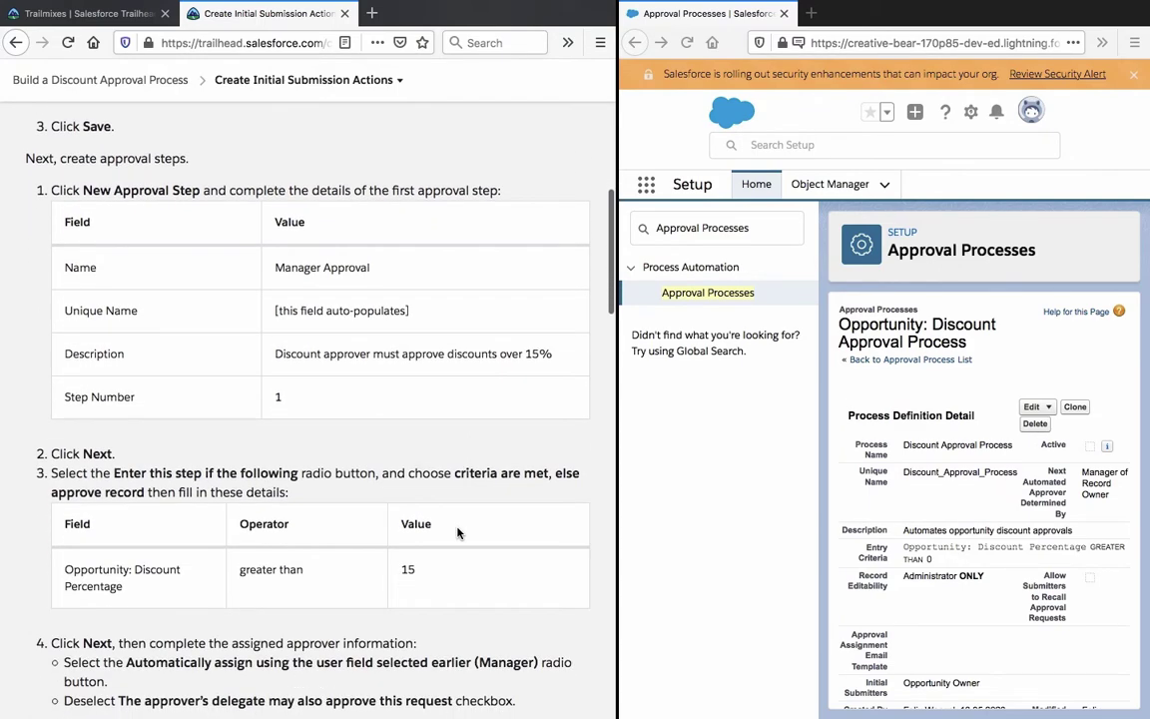
pyautogui.scroll(-1, 458, 532)
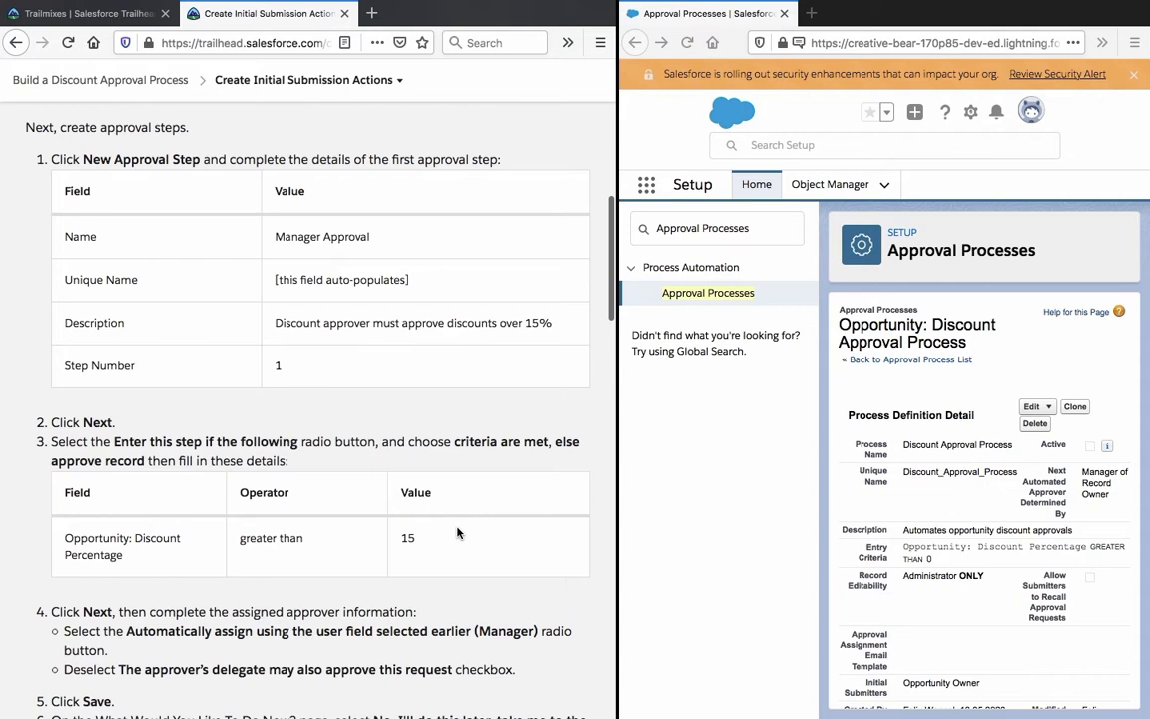
pyautogui.scroll(-10, 984, 368)
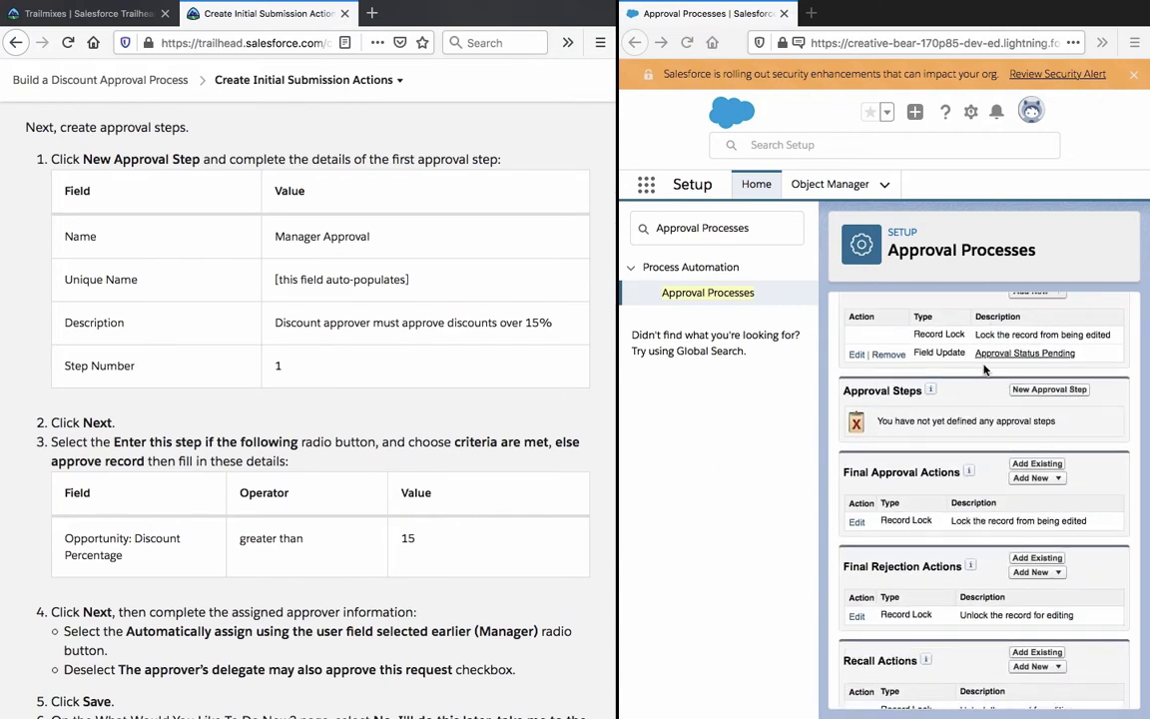
pyautogui.click(1030, 391)
# Start a new approval step named 'Manager Approval', letting Unique Name auto-fill.
pyautogui.click(1030, 391)
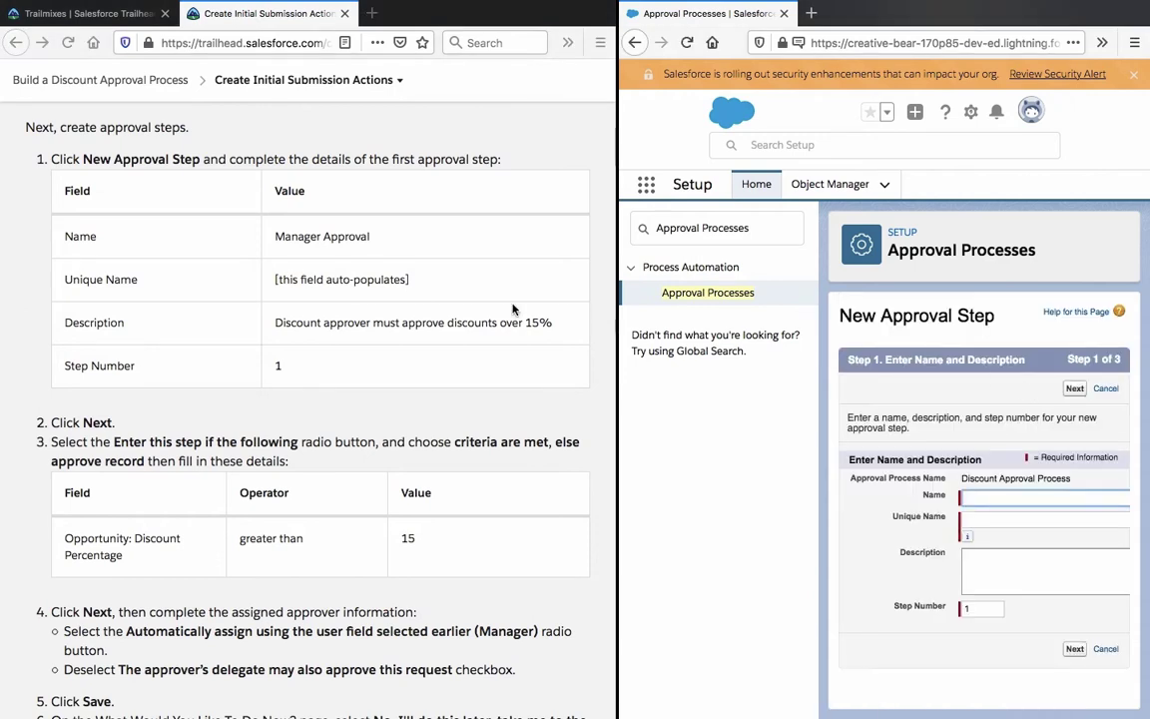
pyautogui.click(333, 237)
pyautogui.tripleClick(344, 236)
pyautogui.rightClick(330, 233)
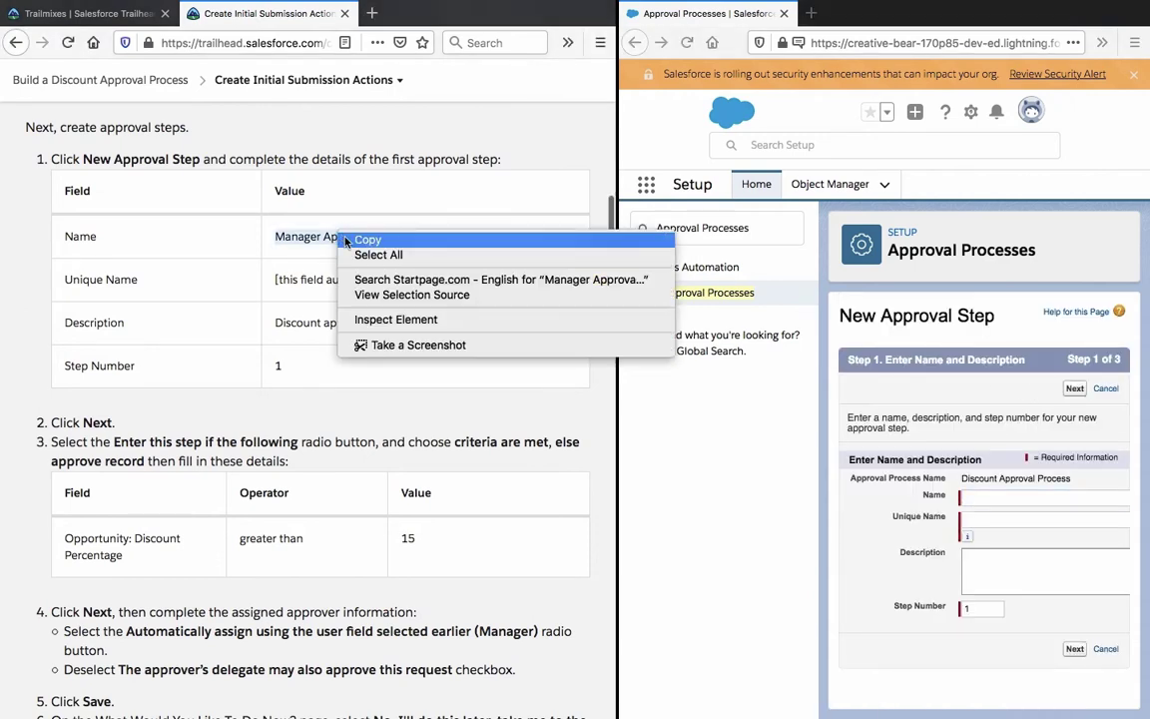
pyautogui.click(350, 238)
pyautogui.click(993, 497)
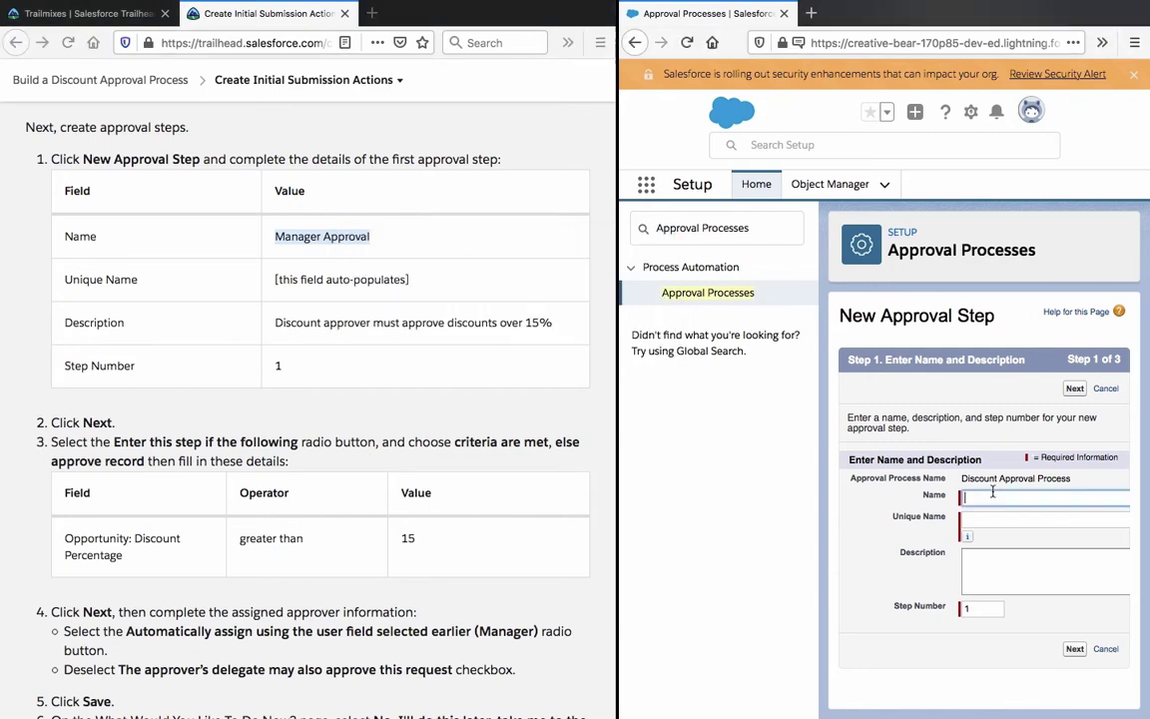
pyautogui.hotkey('ctrl', 'v')
pyautogui.click(913, 509)
# Paste the Trailhead description about discounts over 15% into the step's Description.
pyautogui.click(361, 332)
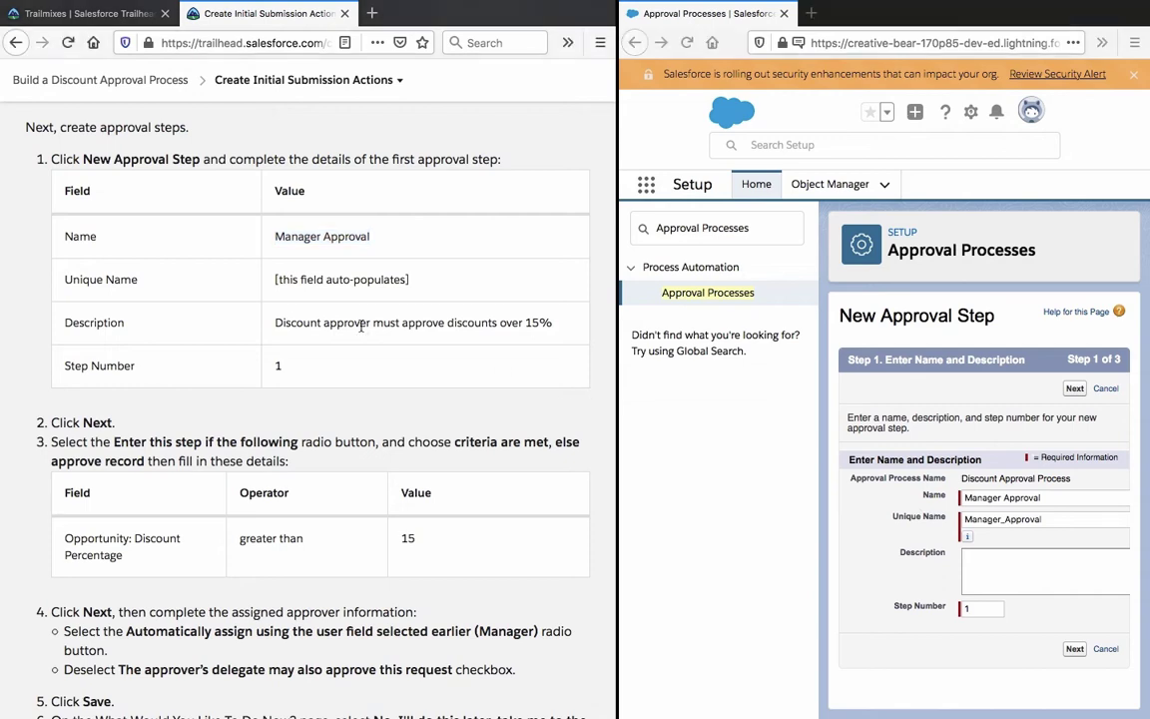
pyautogui.tripleClick(361, 324)
pyautogui.rightClick(437, 321)
pyautogui.click(463, 332)
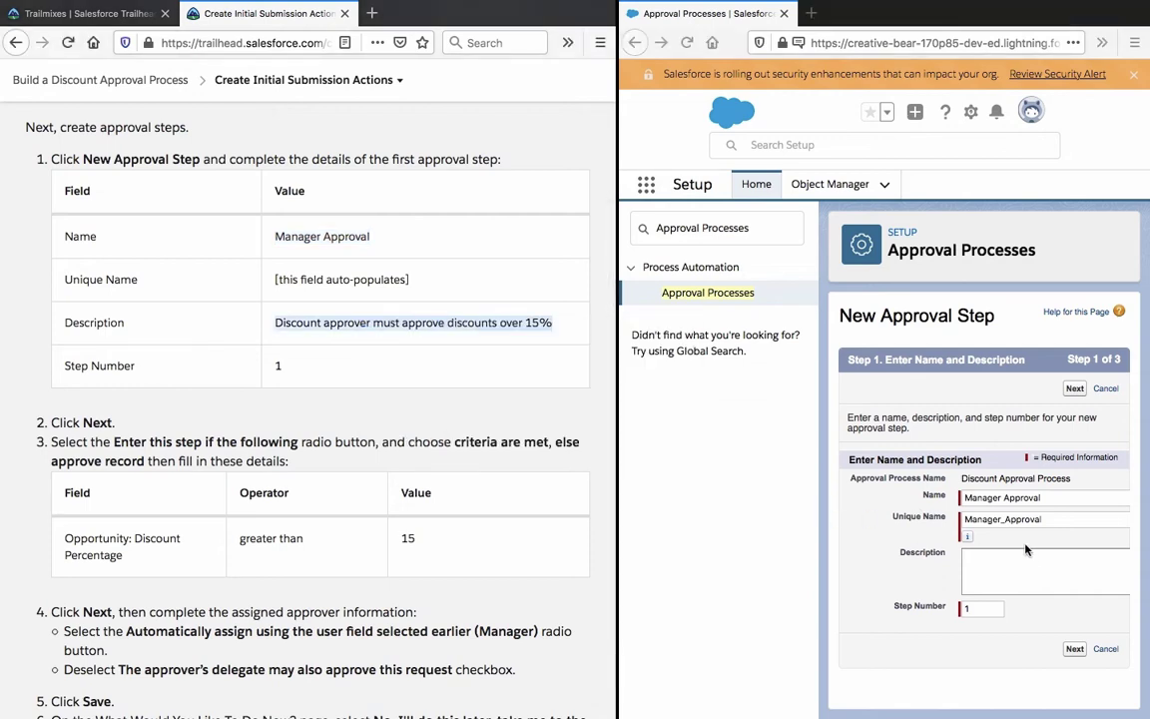
pyautogui.click(1045, 566)
pyautogui.click(1045, 566)
pyautogui.hotkey('ctrl', 'v')
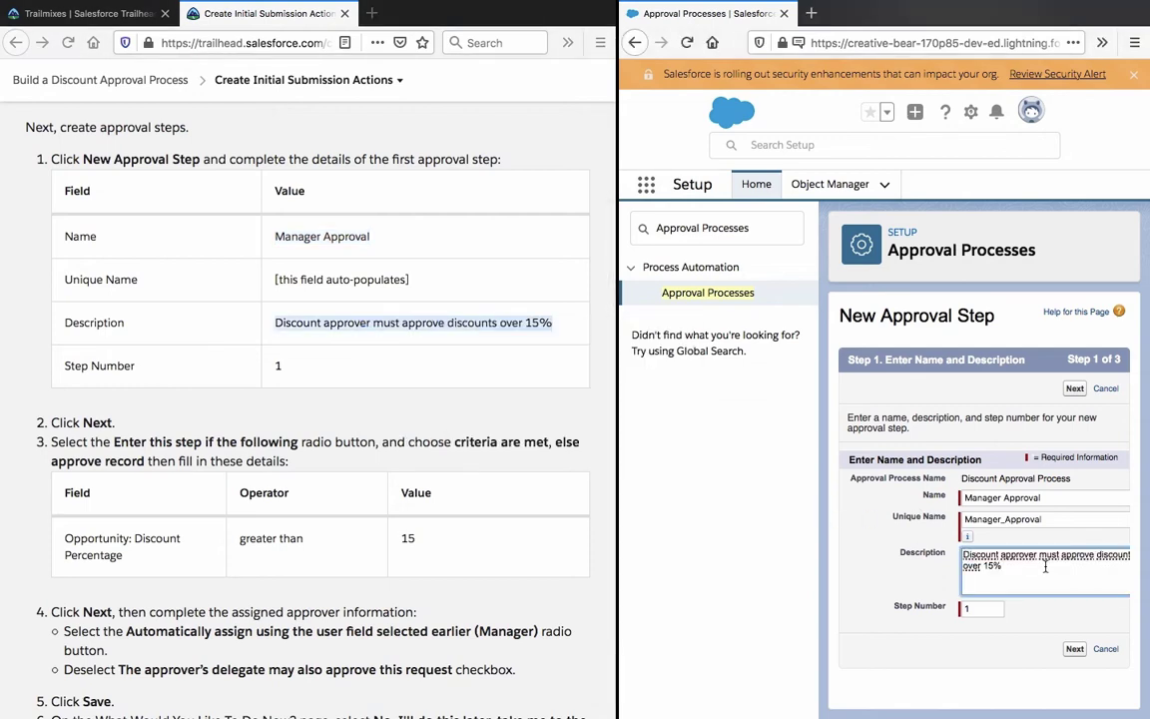
pyautogui.click(967, 608)
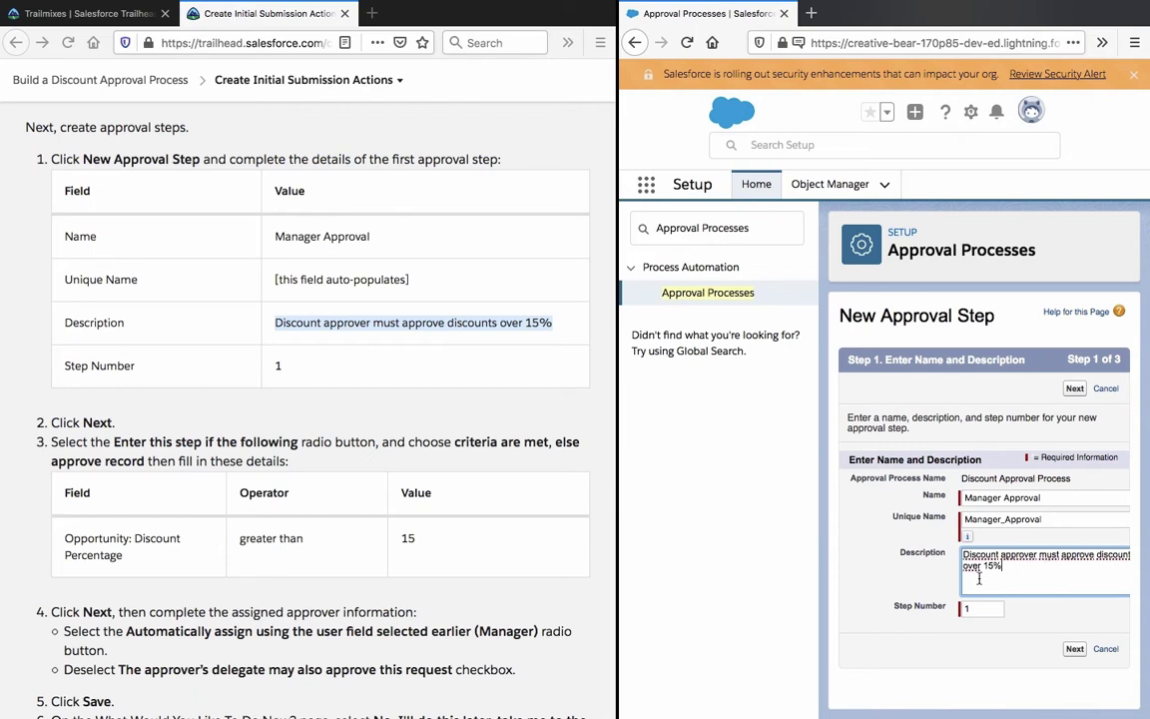
# Enter the step only when Opportunity: Discount Percentage is greater than 15, then continue to approver selection.
pyautogui.click(1075, 650)
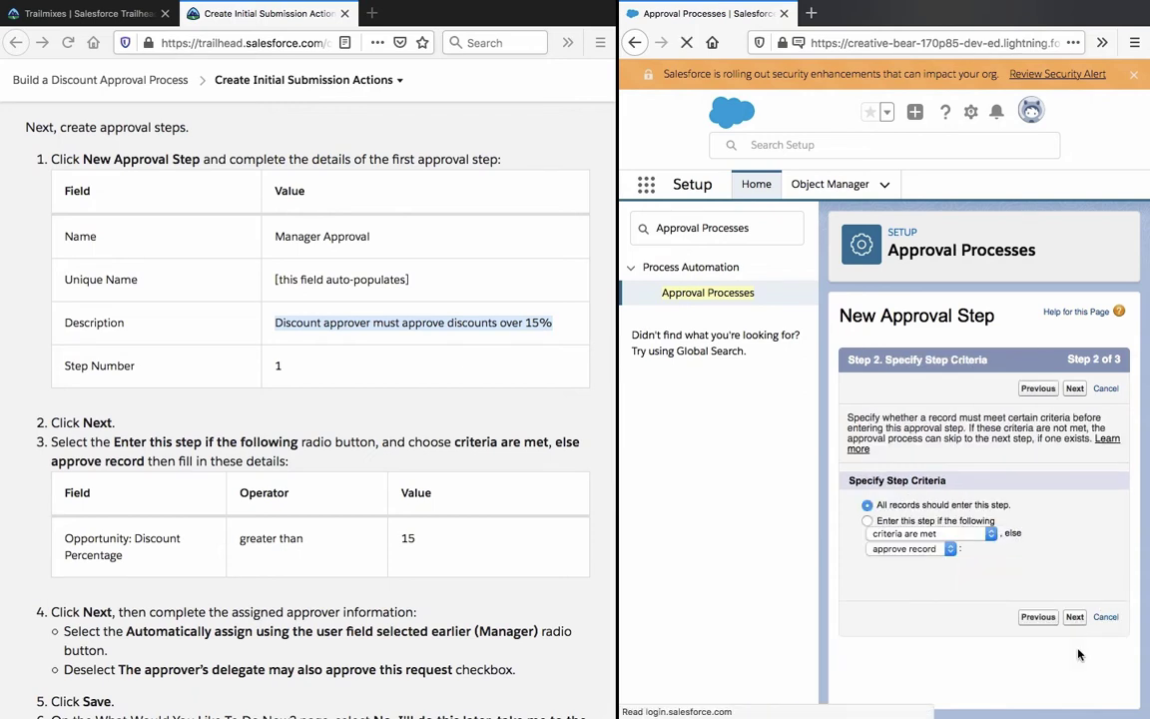
pyautogui.click(929, 521)
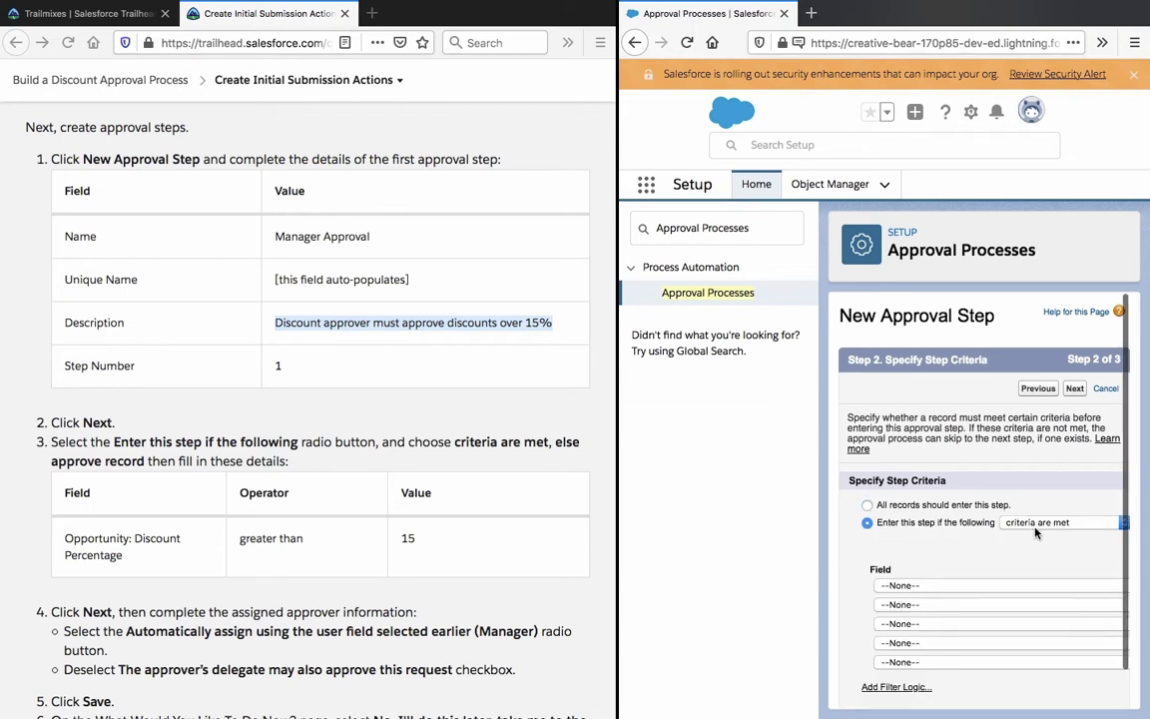
pyautogui.click(903, 586)
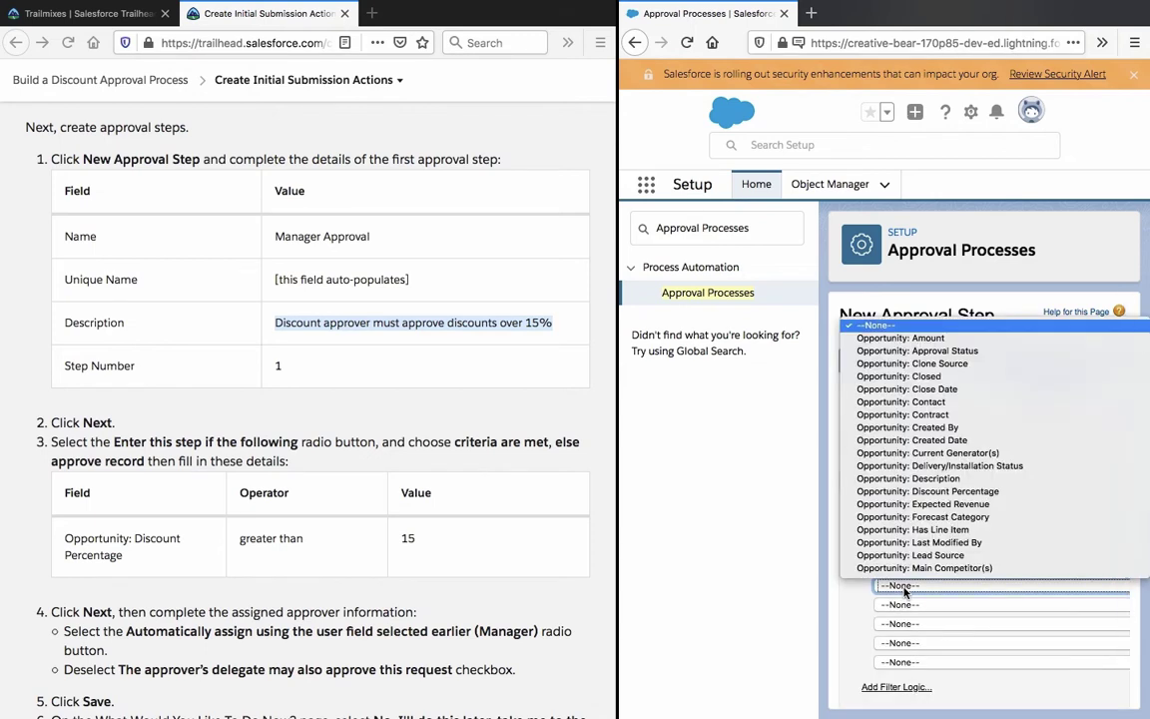
pyautogui.click(962, 492)
pyautogui.hscroll(5, 963, 547)
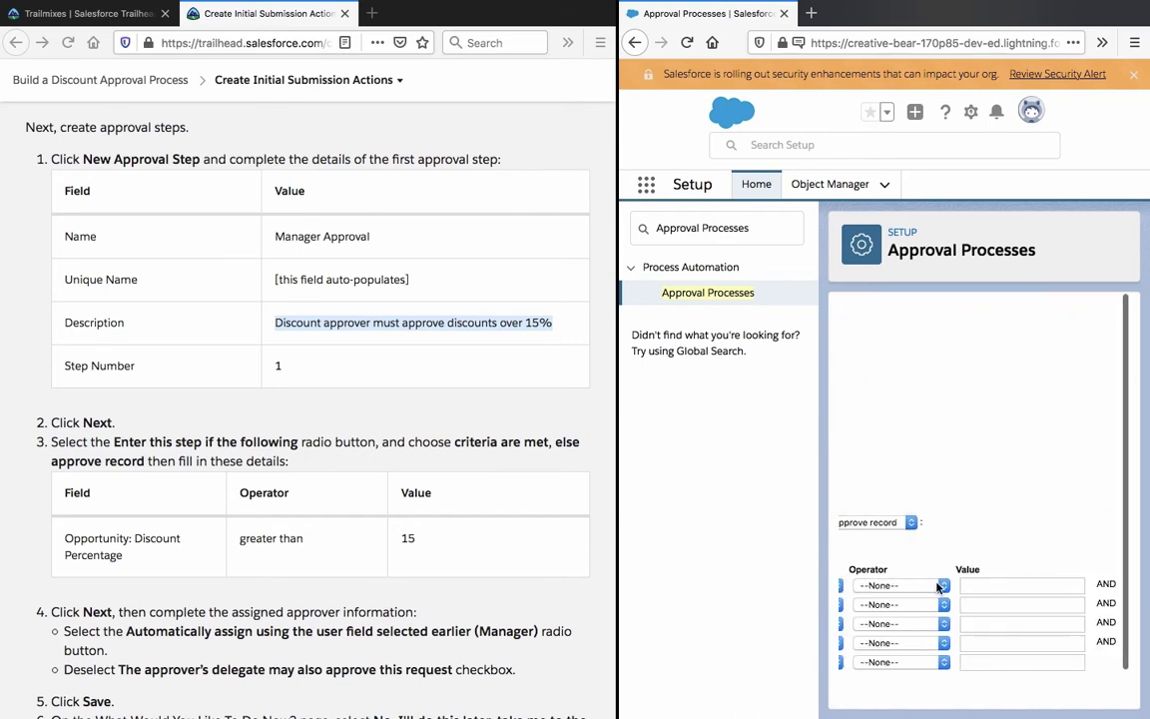
pyautogui.click(938, 586)
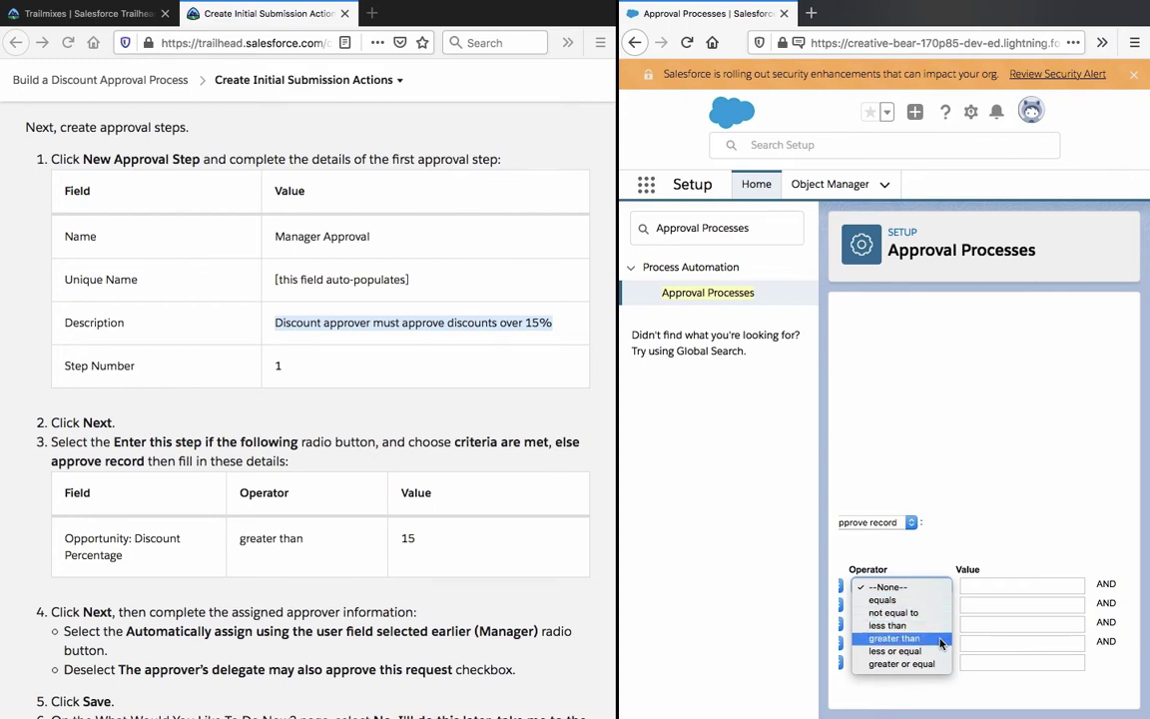
pyautogui.click(939, 639)
pyautogui.click(980, 586)
pyautogui.write('15')
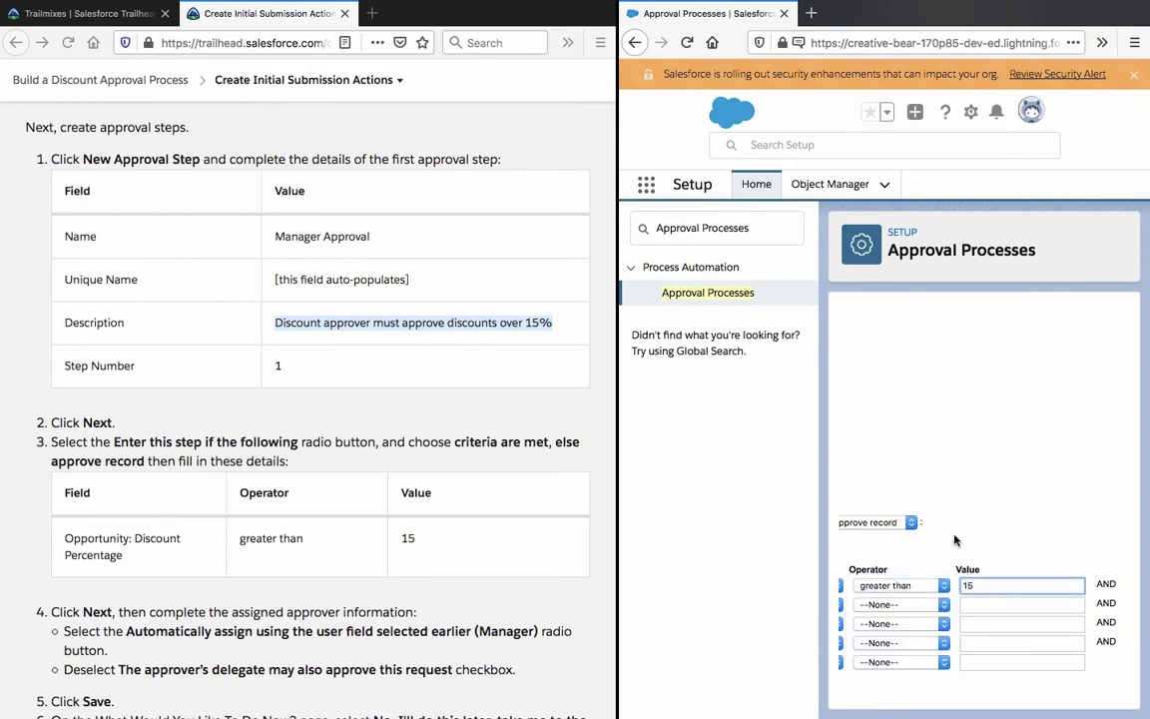
pyautogui.hscroll(-5, 954, 541)
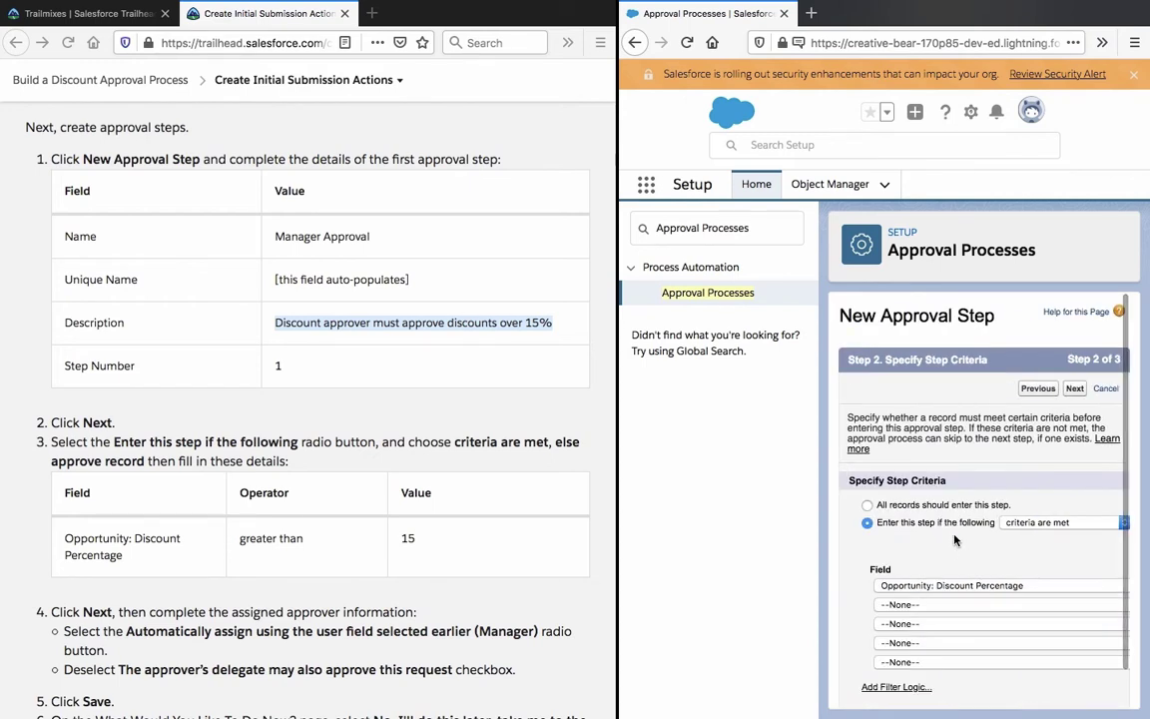
pyautogui.scroll(-1, 858, 481)
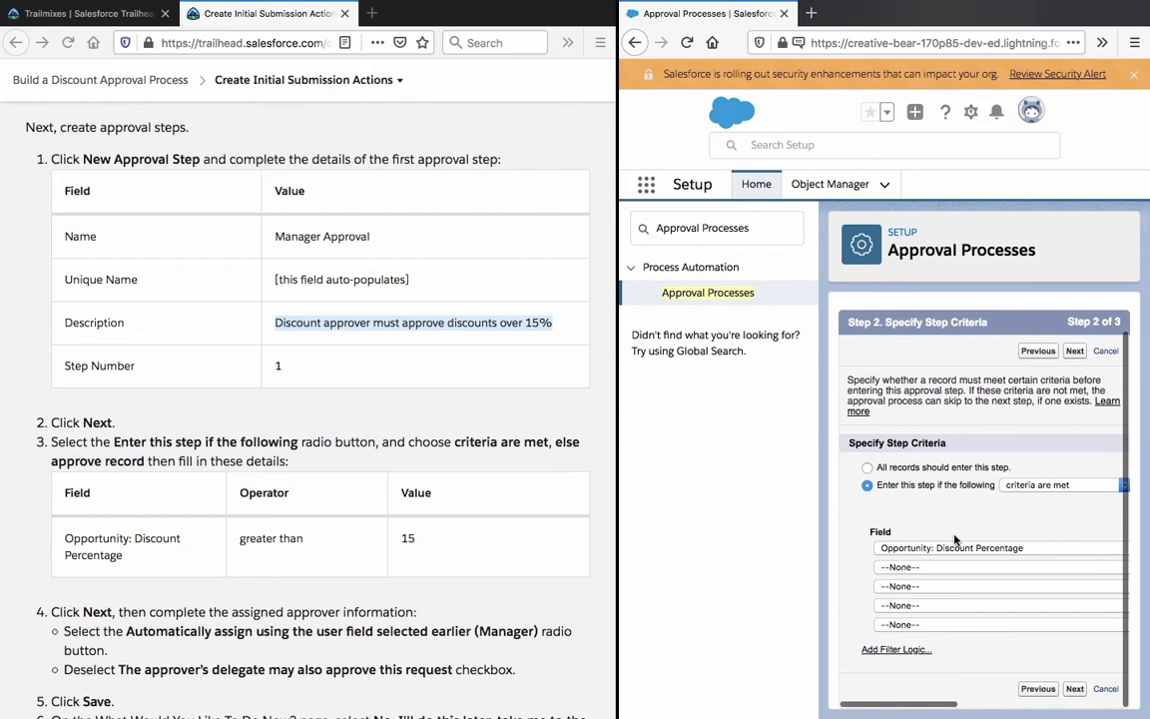
pyautogui.click(1074, 689)
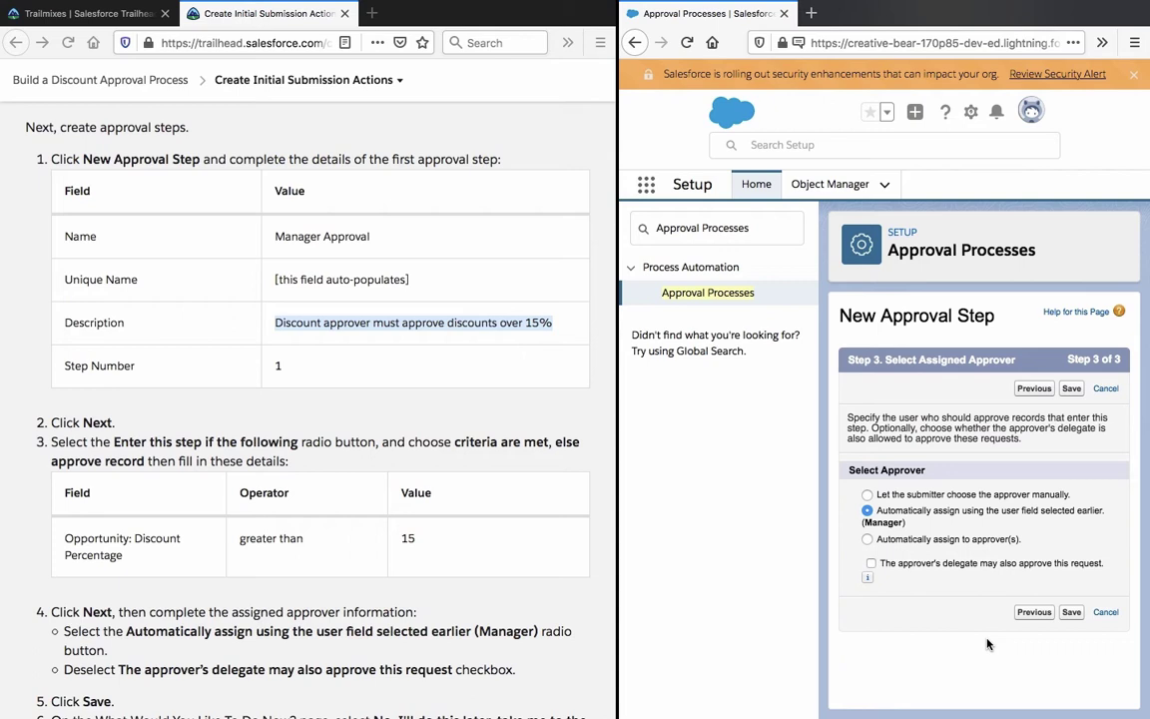
# Save Manager Approval with automatic manager assignment, skip approval actions, and start another step.
pyautogui.click(1069, 614)
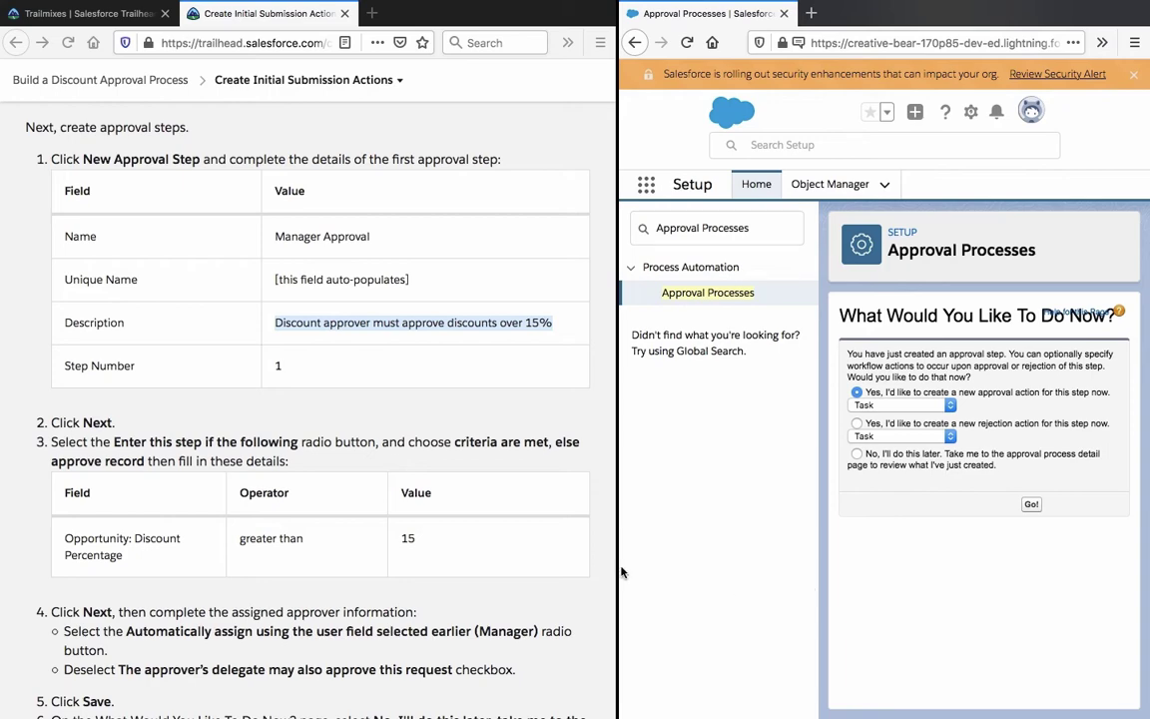
pyautogui.scroll(-3, 472, 566)
pyautogui.scroll(-3, 472, 566)
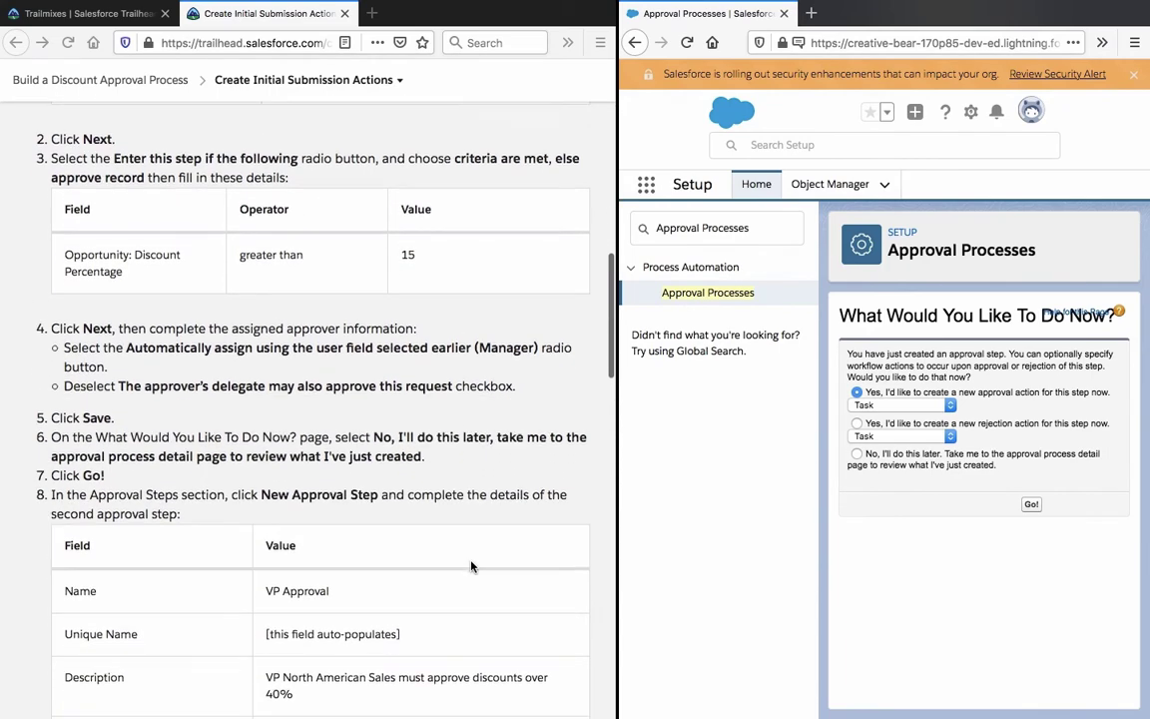
pyautogui.click(857, 453)
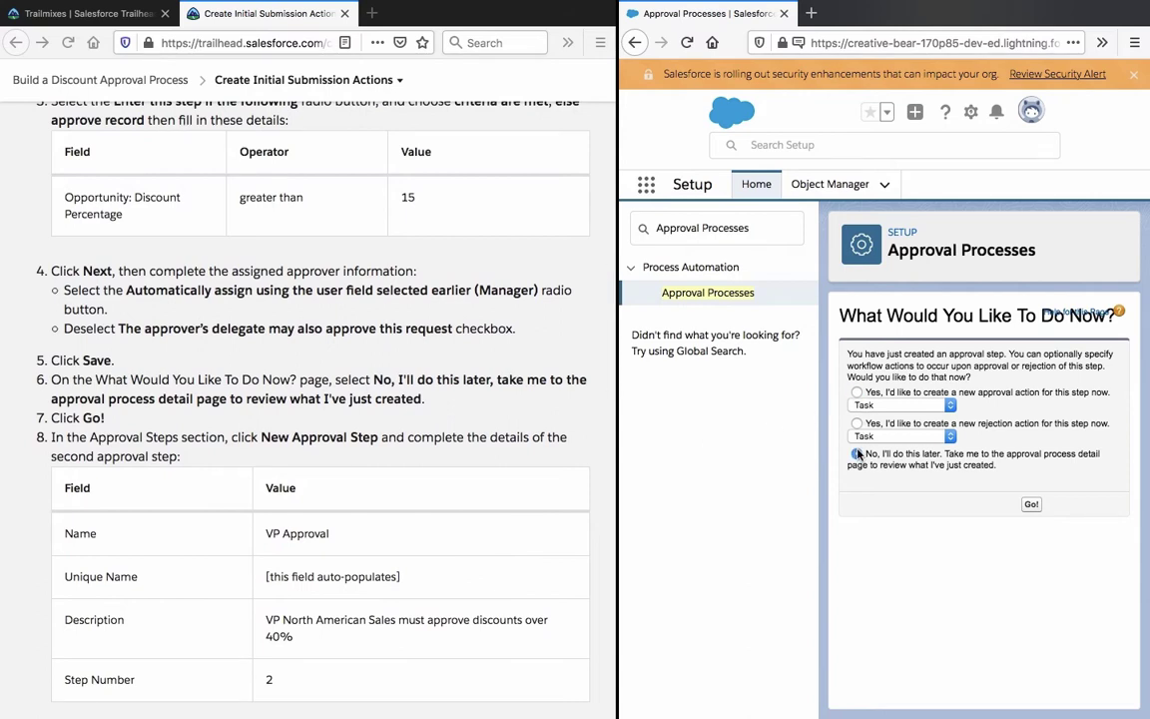
pyautogui.click(1029, 504)
pyautogui.scroll(-5, 464, 540)
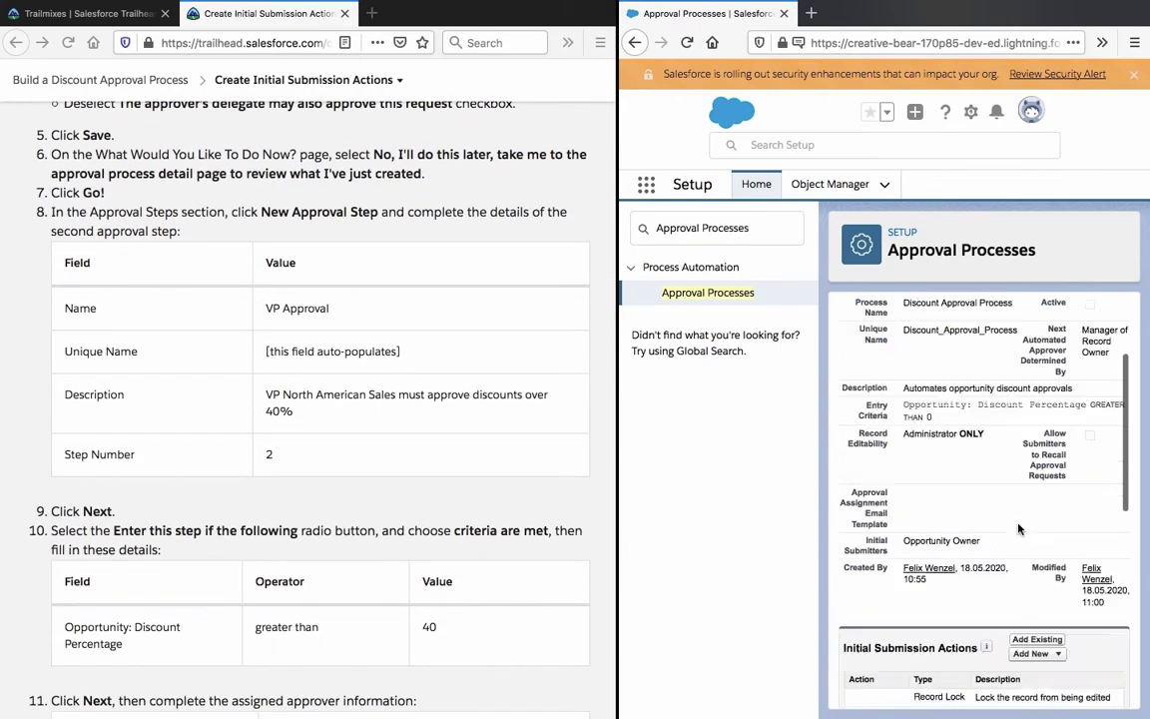
pyautogui.scroll(-5, 1019, 529)
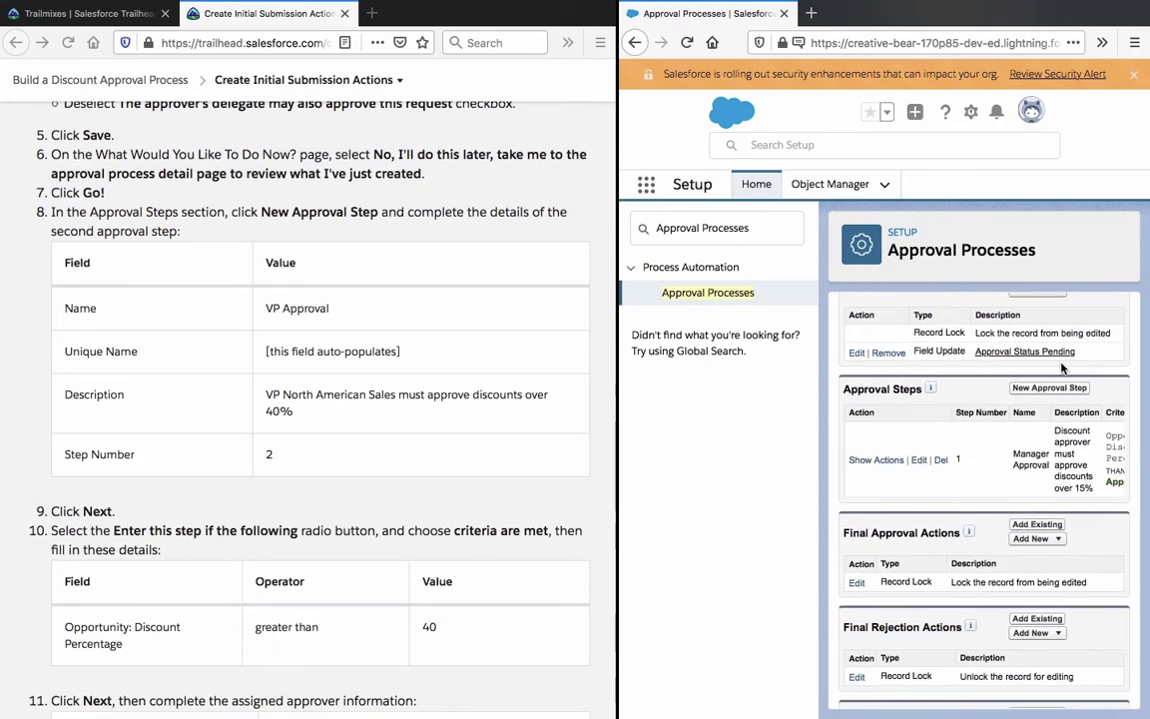
pyautogui.click(1056, 388)
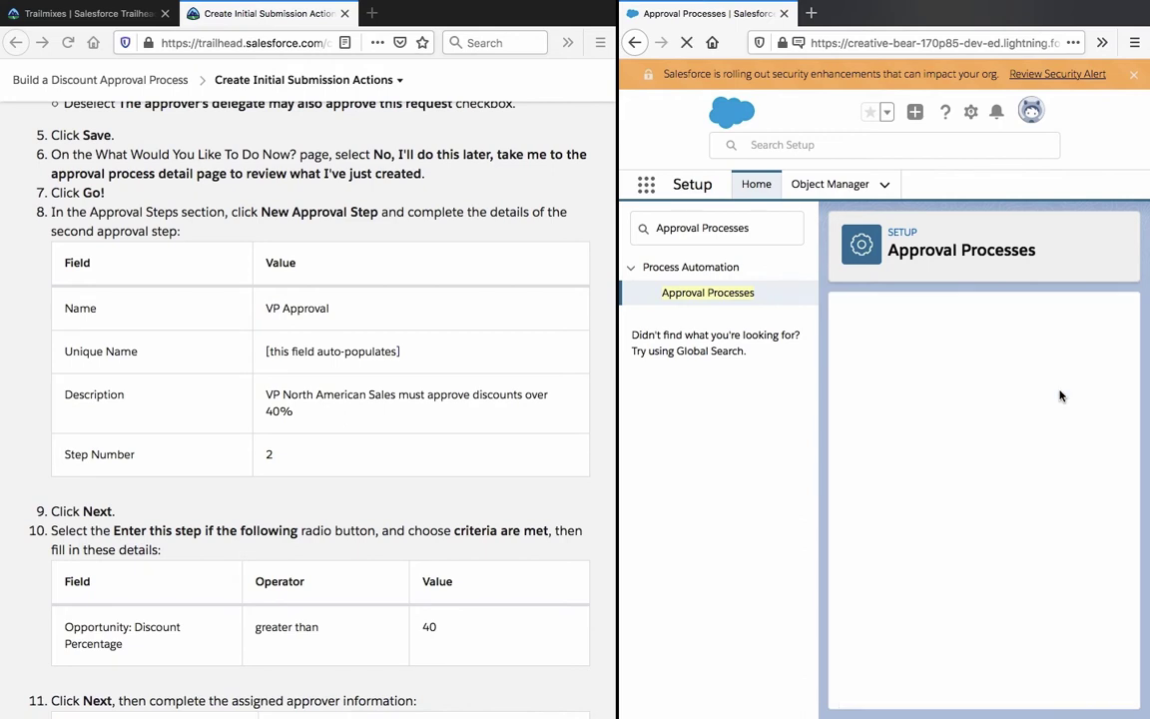
# Name the second approval step 'VP Approval', letting Unique Name auto-fill.
pyautogui.moveTo(264, 308); pyautogui.dragTo(321, 309)
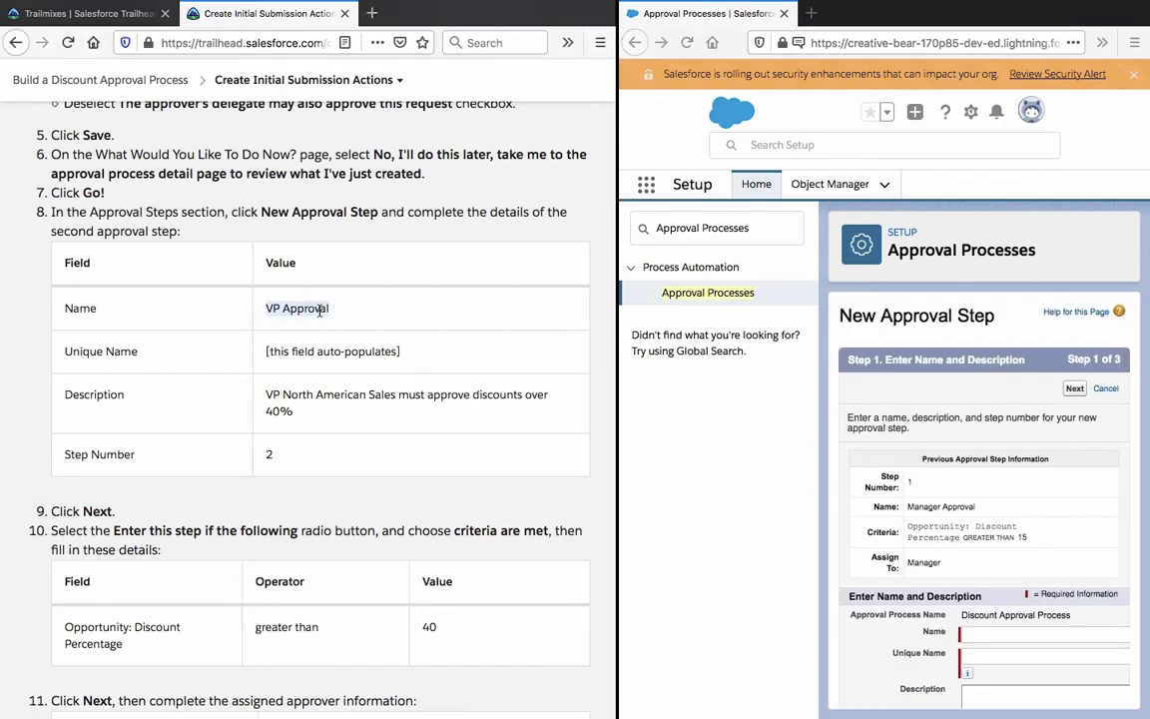
pyautogui.rightClick(321, 310)
pyautogui.click(345, 318)
pyautogui.scroll(-2, 1008, 590)
pyautogui.click(998, 535)
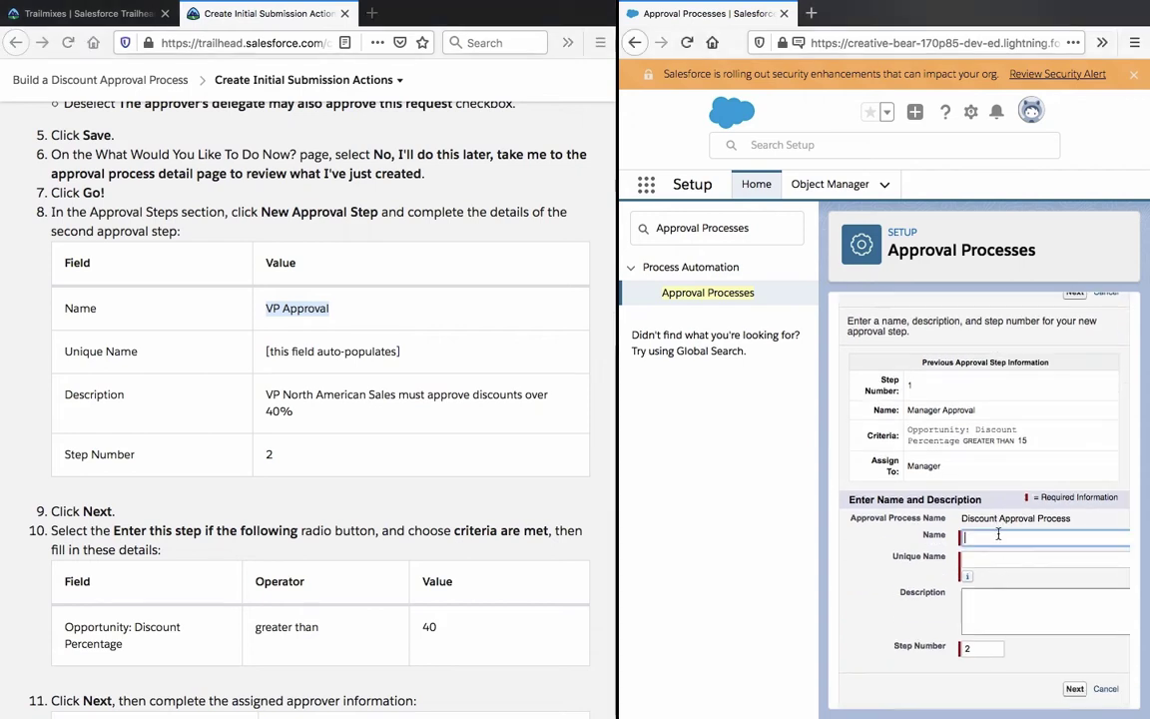
pyautogui.hotkey('ctrl', 'v')
pyautogui.click(1033, 621)
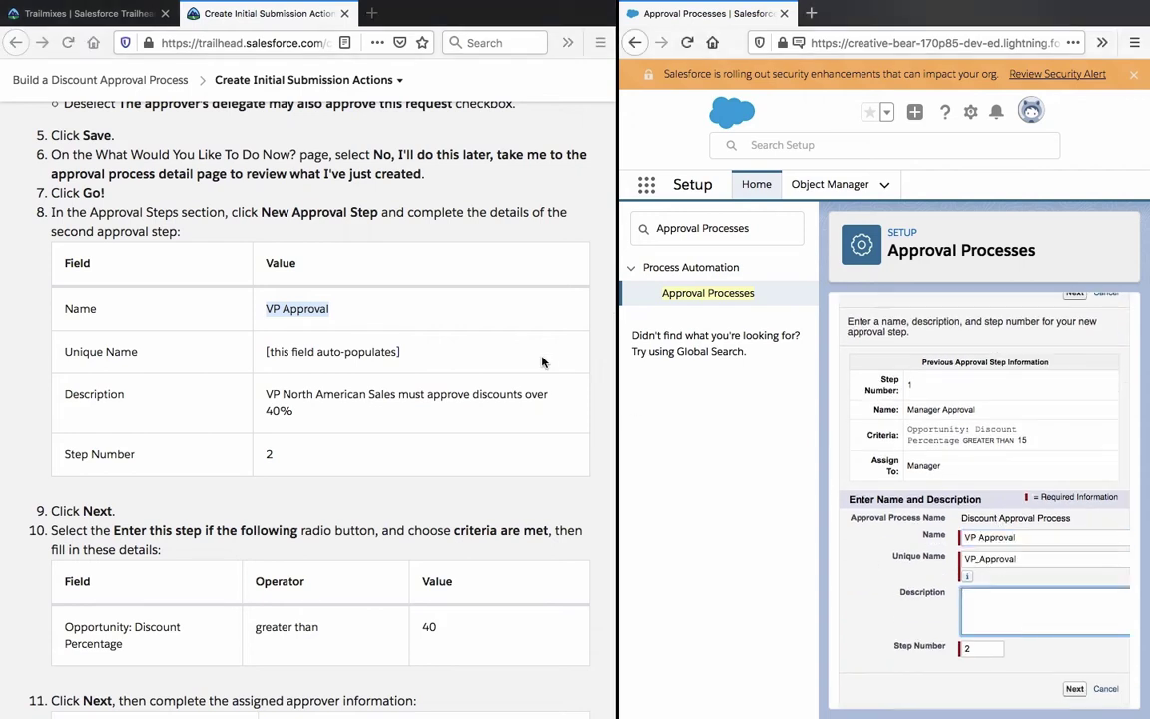
# Paste the over-40% discount description and continue to the criteria page.
pyautogui.moveTo(264, 394); pyautogui.dragTo(296, 412)
pyautogui.rightClick(482, 397)
pyautogui.click(539, 406)
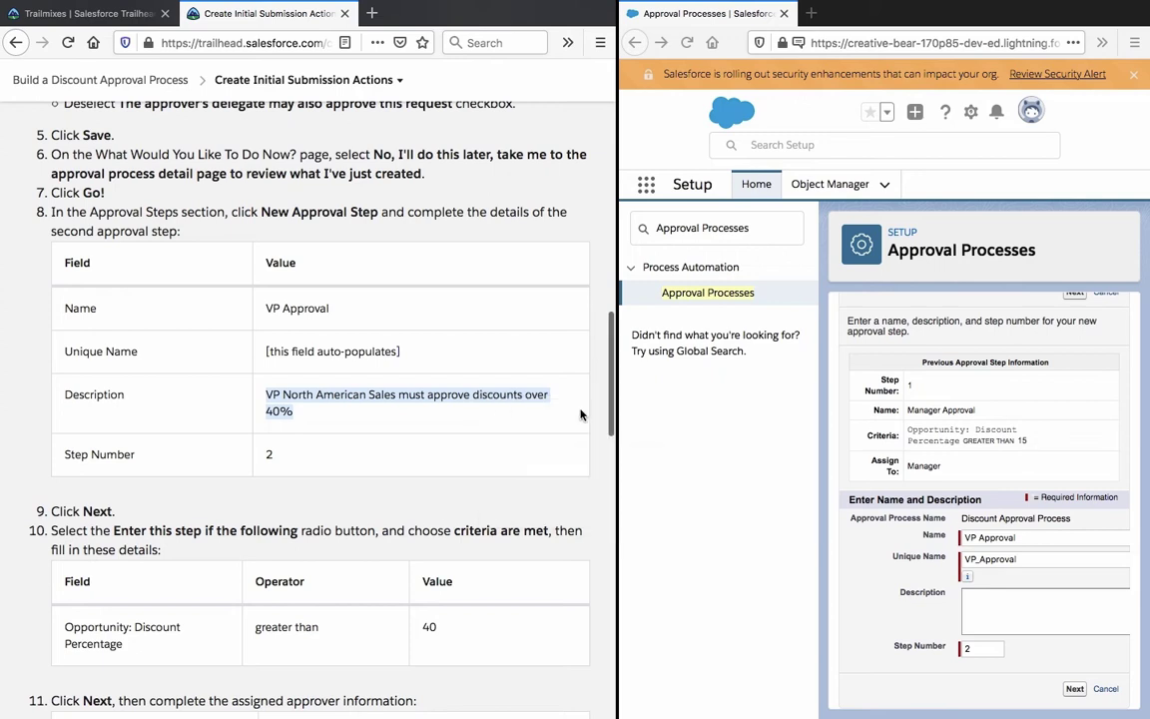
pyautogui.click(993, 602)
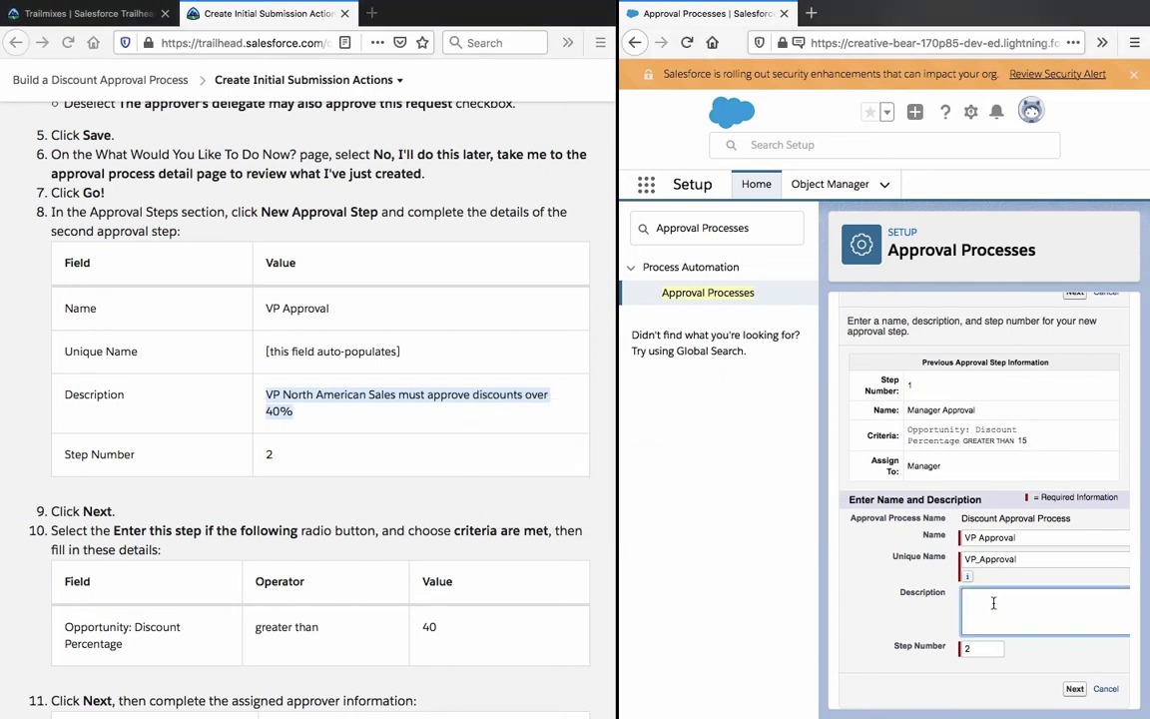
pyautogui.hotkey('ctrl', 'v')
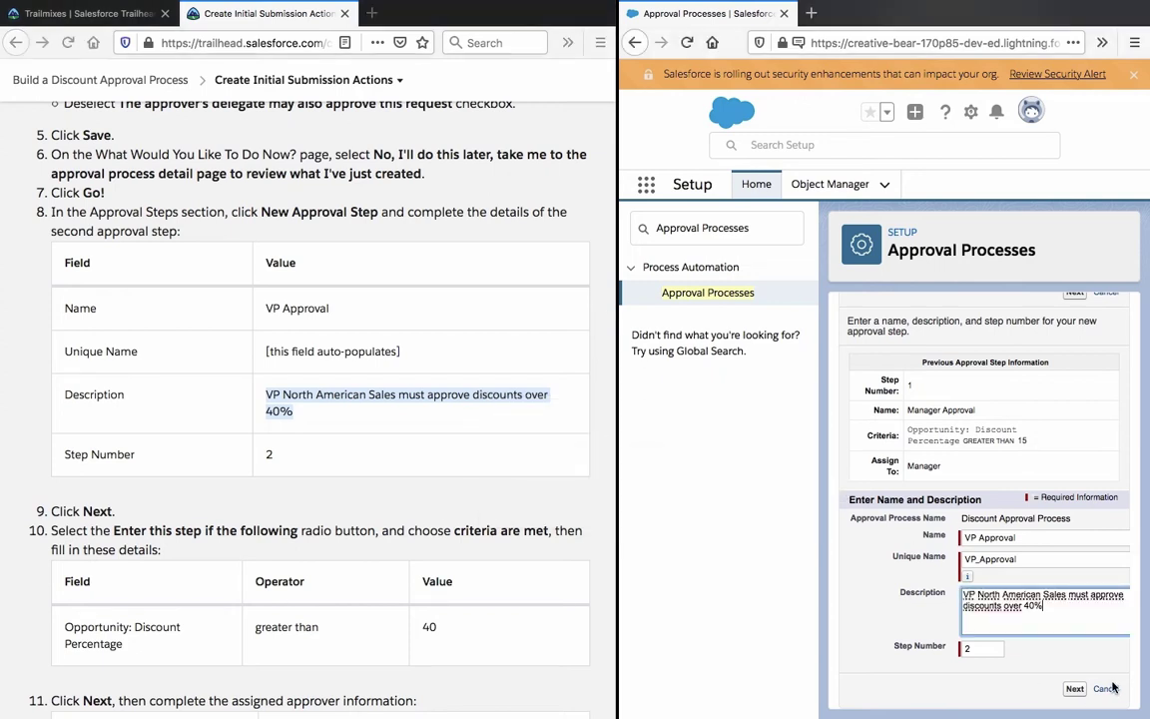
pyautogui.click(1074, 689)
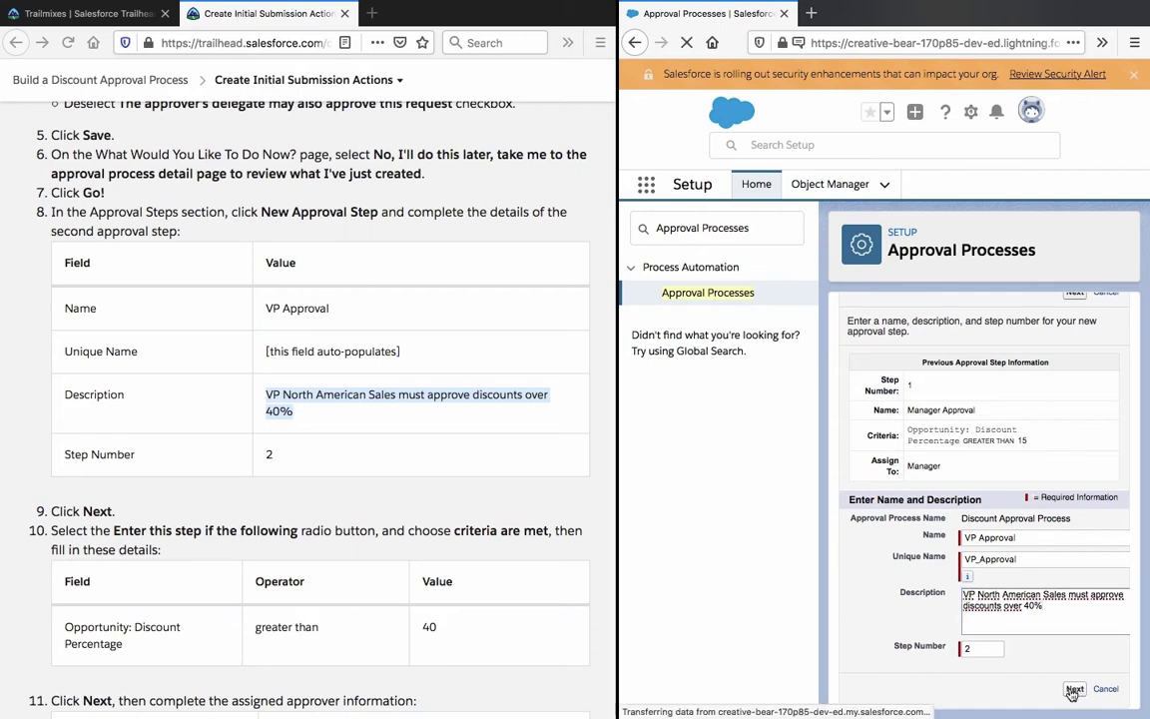
# Use criteria-based entry with Opportunity: Discount Percentage and the greater than operator.
pyautogui.scroll(-1, 910, 685)
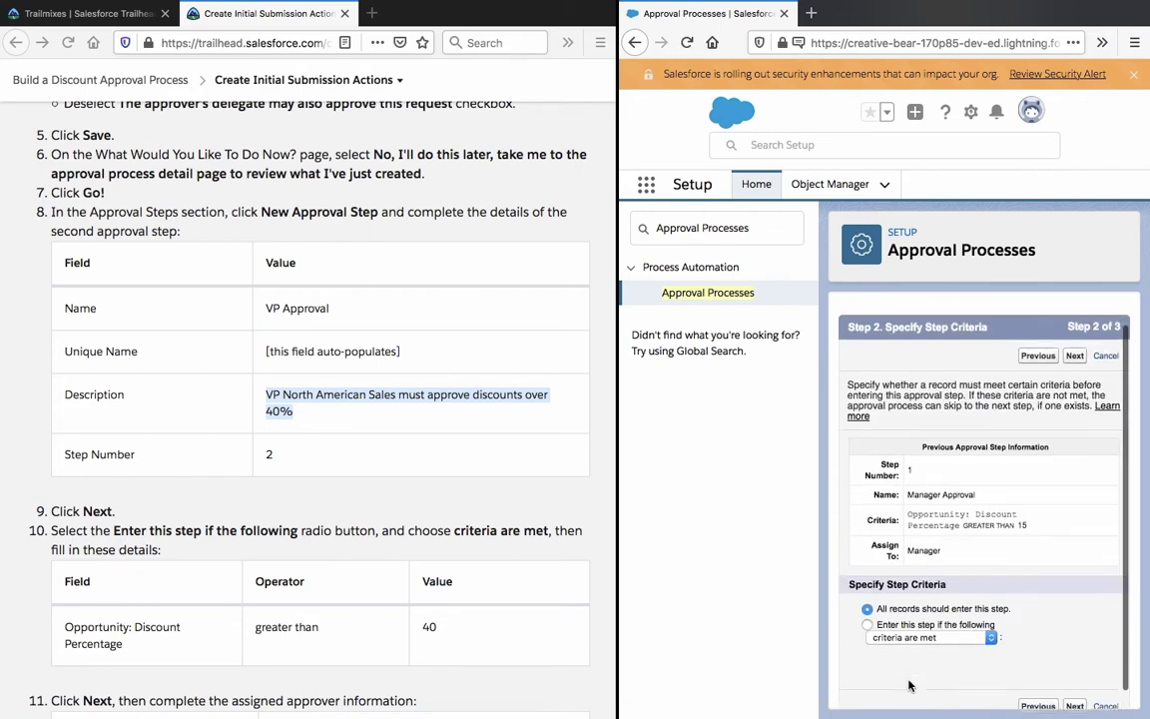
pyautogui.click(915, 611)
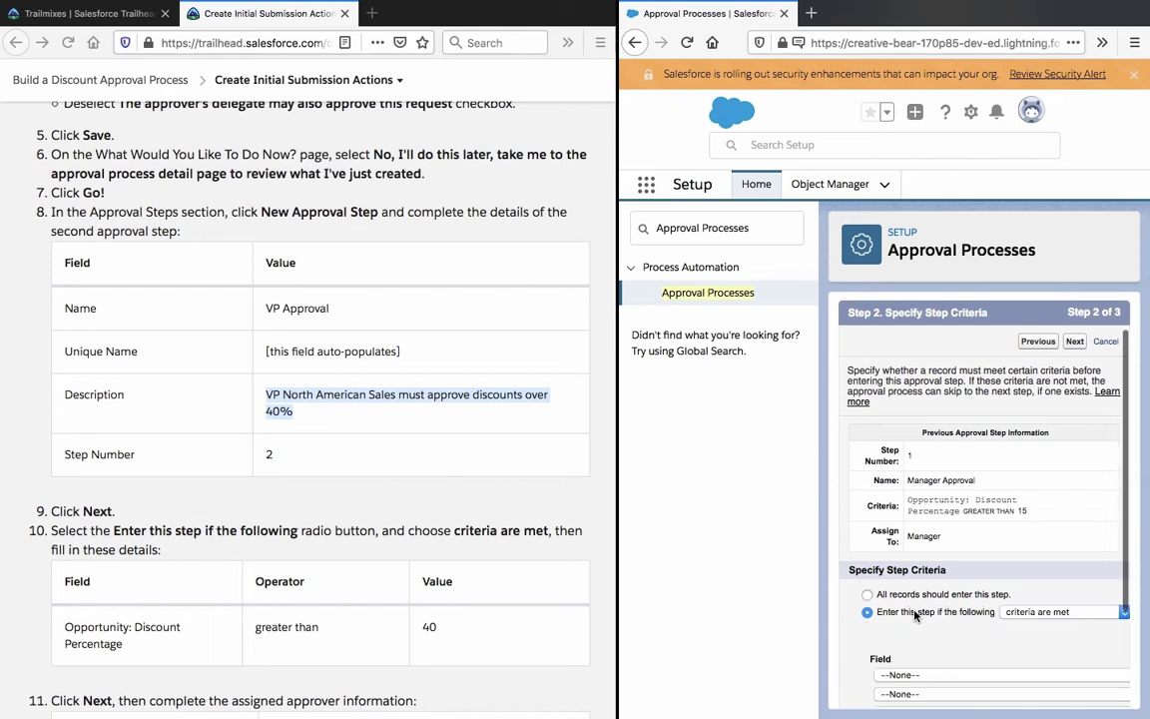
pyautogui.scroll(-3, 983, 544)
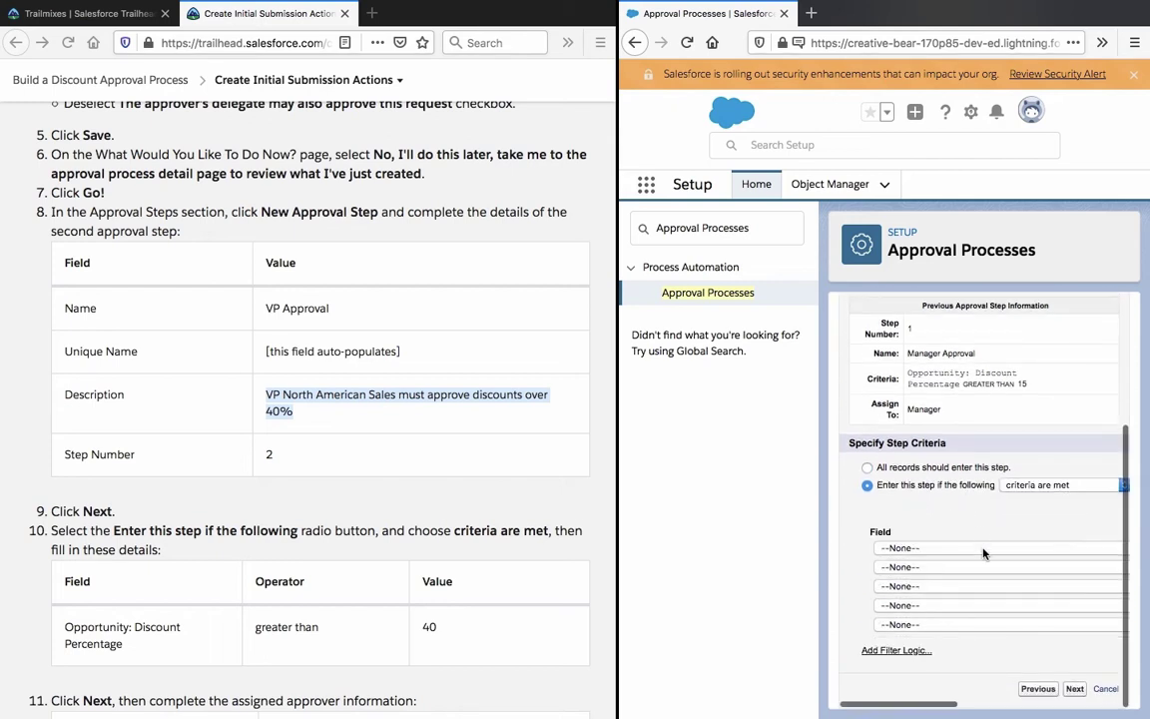
pyautogui.click(982, 547)
pyautogui.click(979, 454)
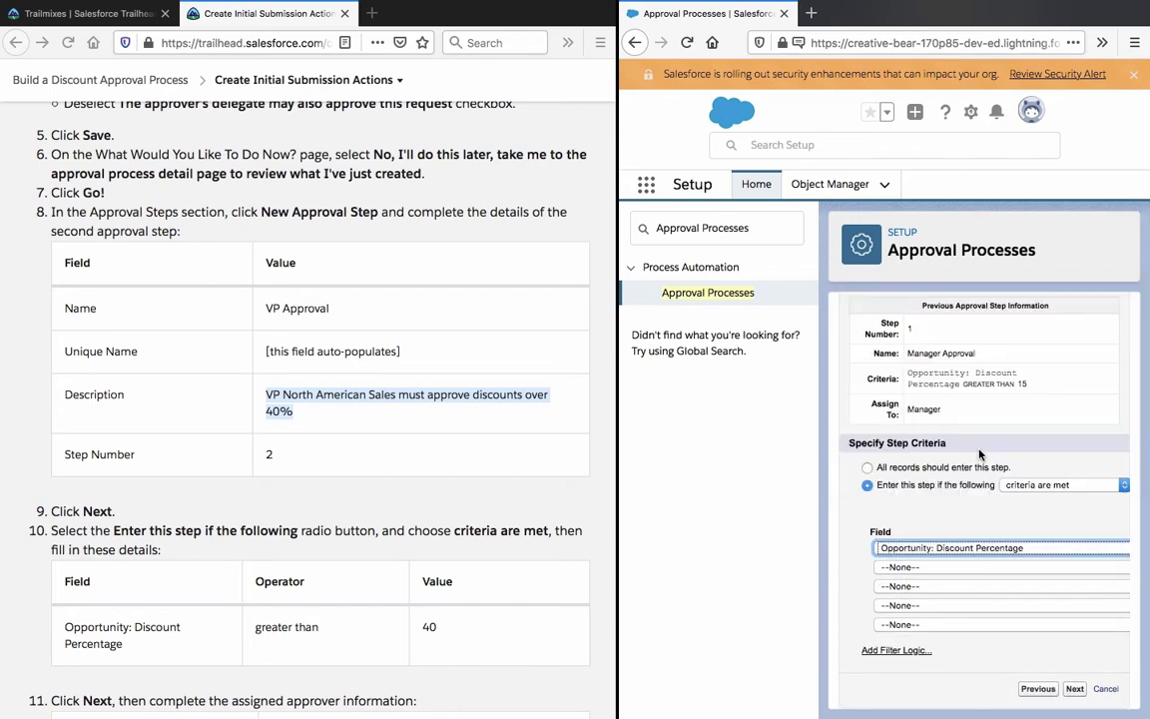
pyautogui.hscroll(5, 979, 525)
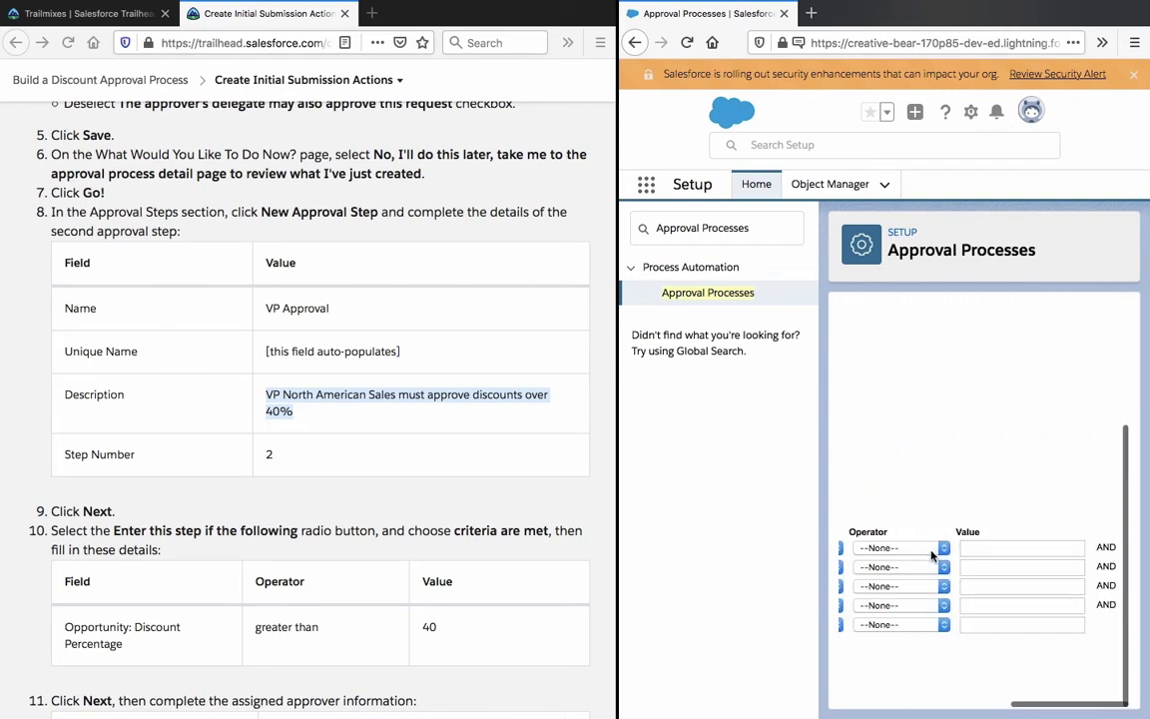
pyautogui.click(931, 550)
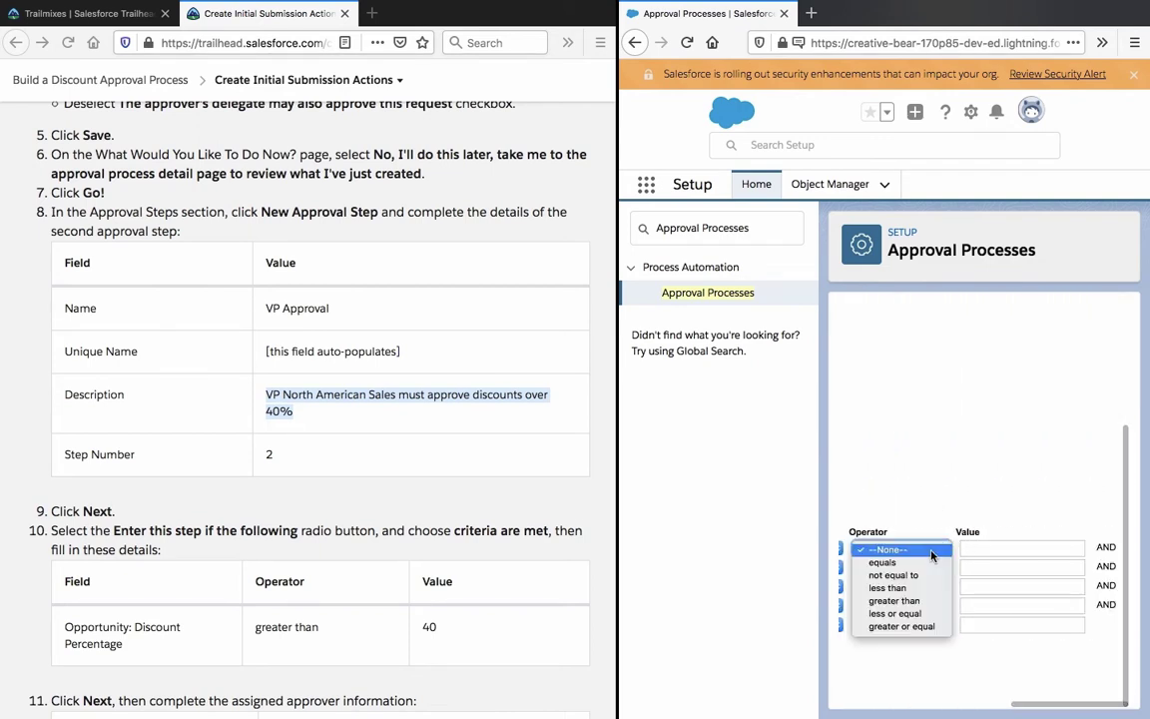
pyautogui.click(935, 603)
# Enter 40 as the discount threshold and continue to approver selection.
pyautogui.click(982, 547)
pyautogui.write('40')
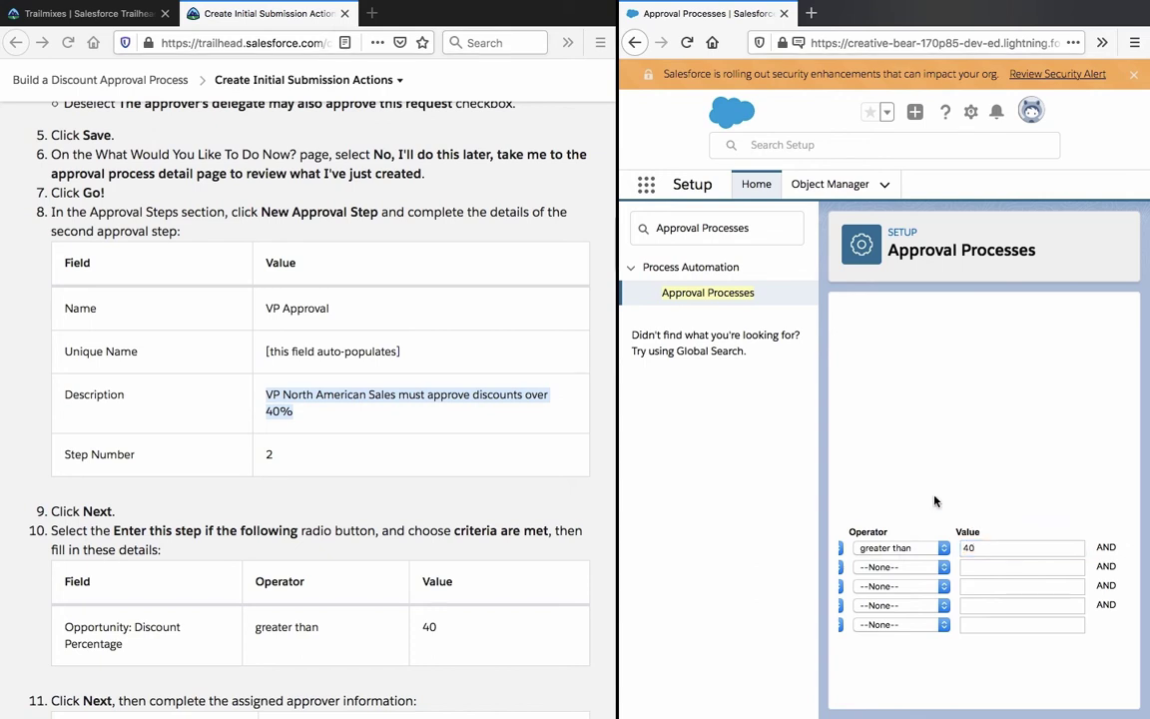
pyautogui.hscroll(-5, 935, 501)
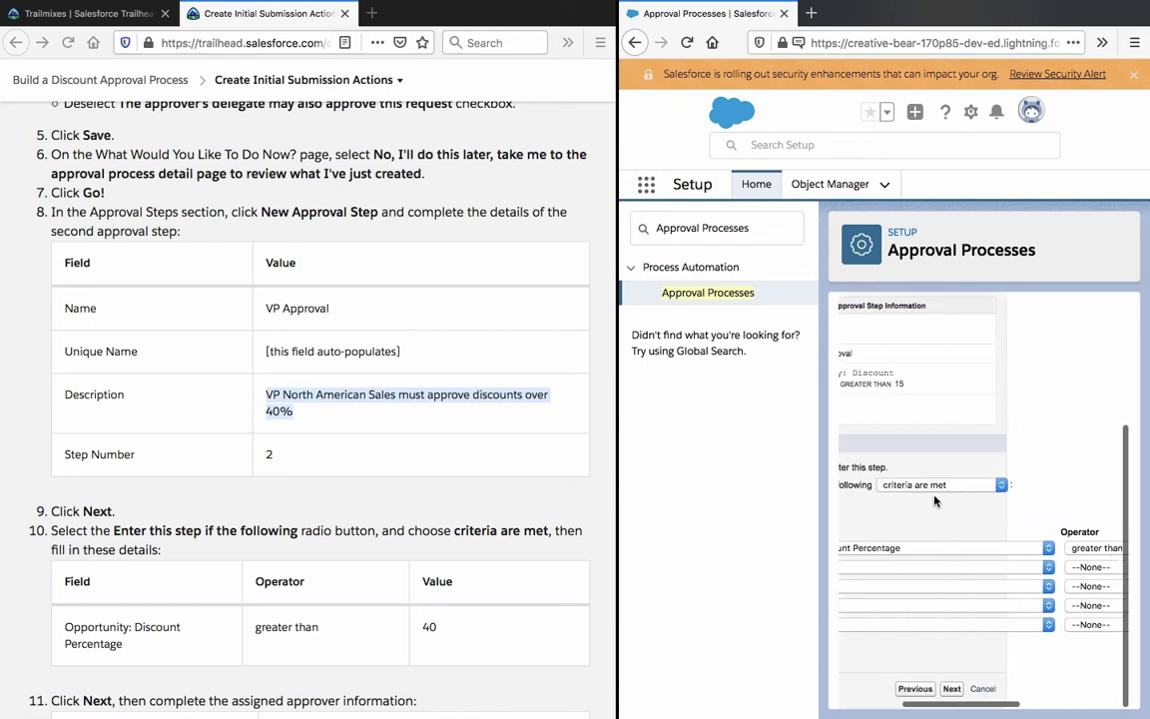
pyautogui.hscroll(5, 1046, 649)
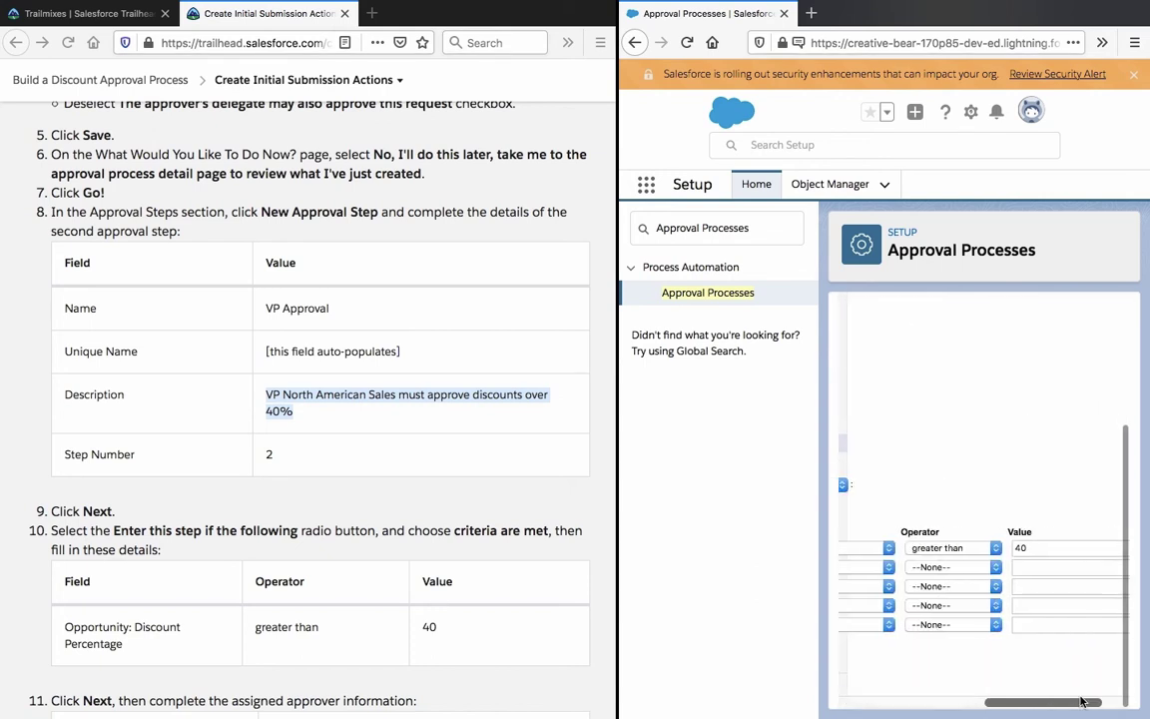
pyautogui.hscroll(-2, 1034, 671)
pyautogui.hscroll(-2, 1034, 671)
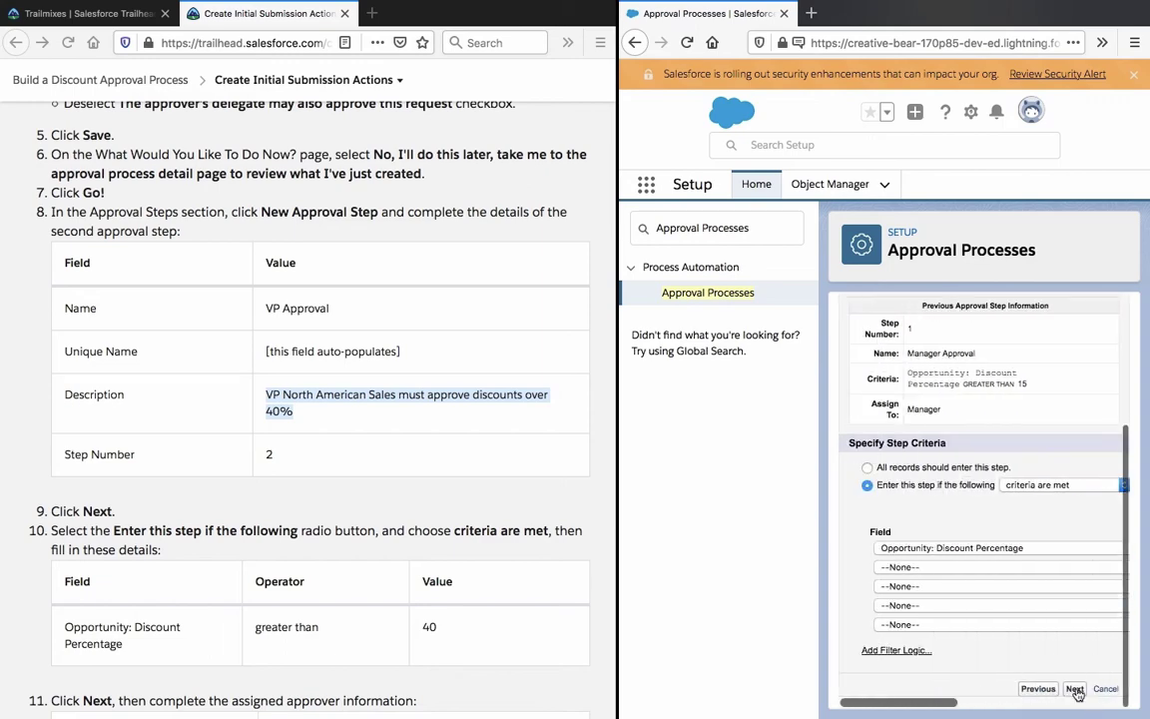
pyautogui.click(1075, 688)
pyautogui.scroll(-2, 521, 516)
pyautogui.scroll(-4, 520, 517)
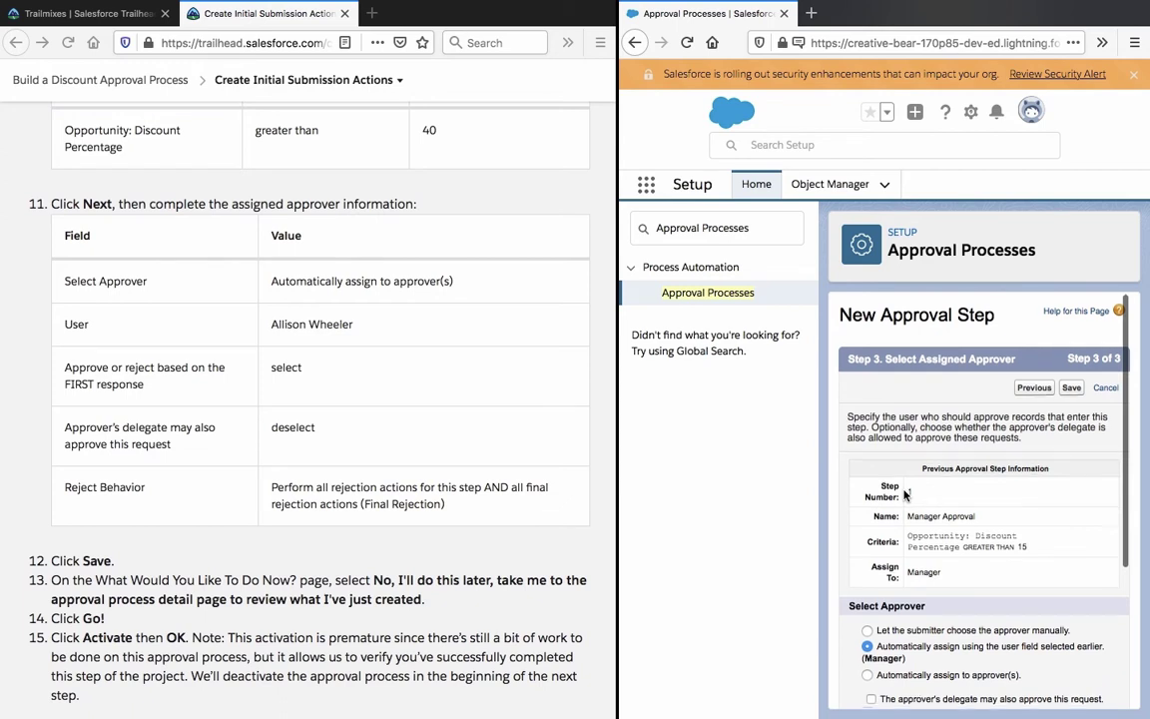
# Auto-assign the step to the VP, North American Sales user picked through the User lookup.
pyautogui.scroll(-1, 906, 495)
pyautogui.scroll(-3, 906, 496)
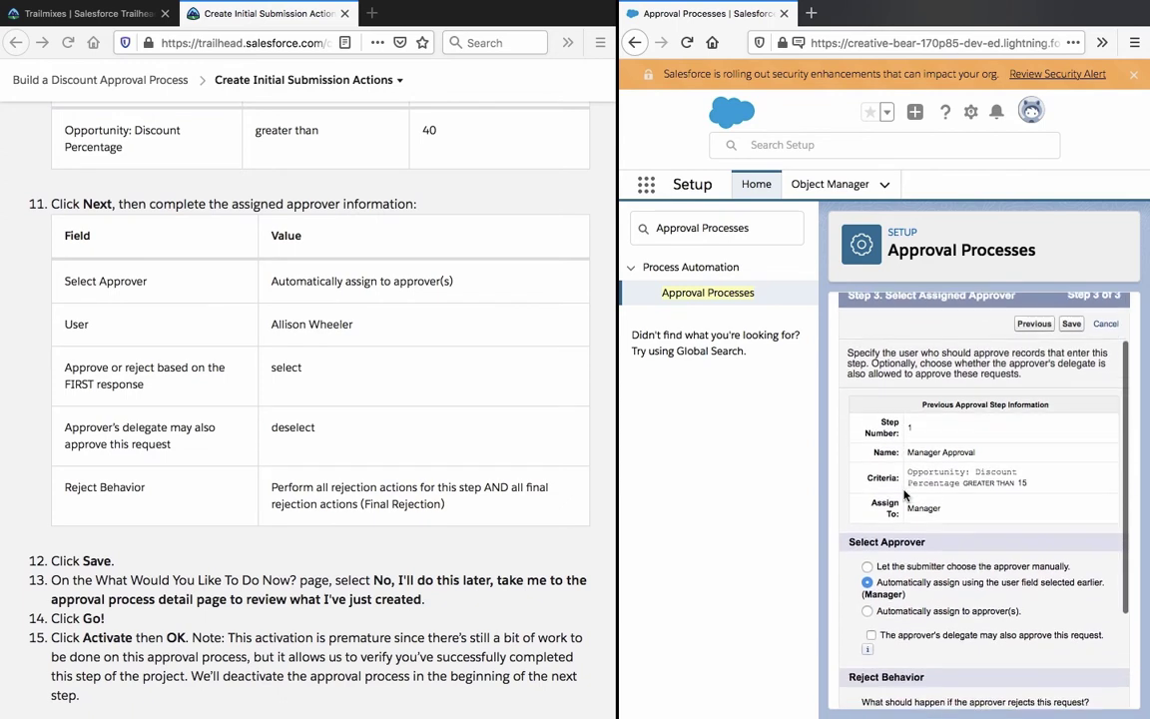
pyautogui.scroll(-1, 906, 495)
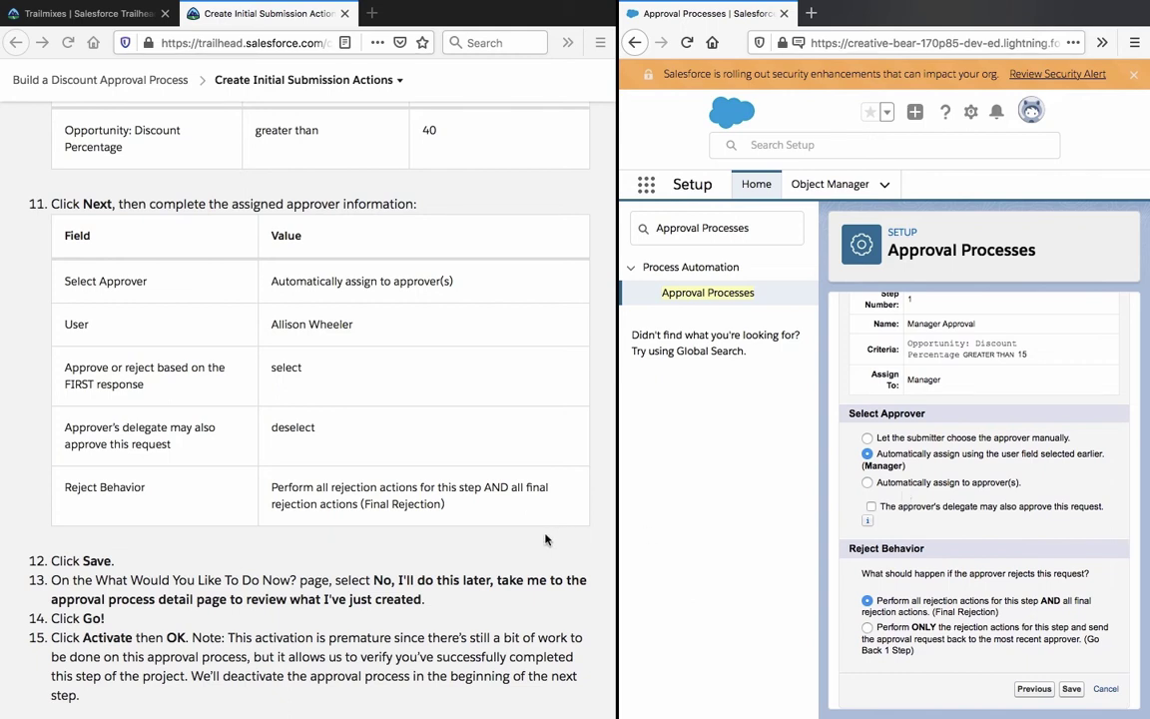
pyautogui.scroll(1, 502, 529)
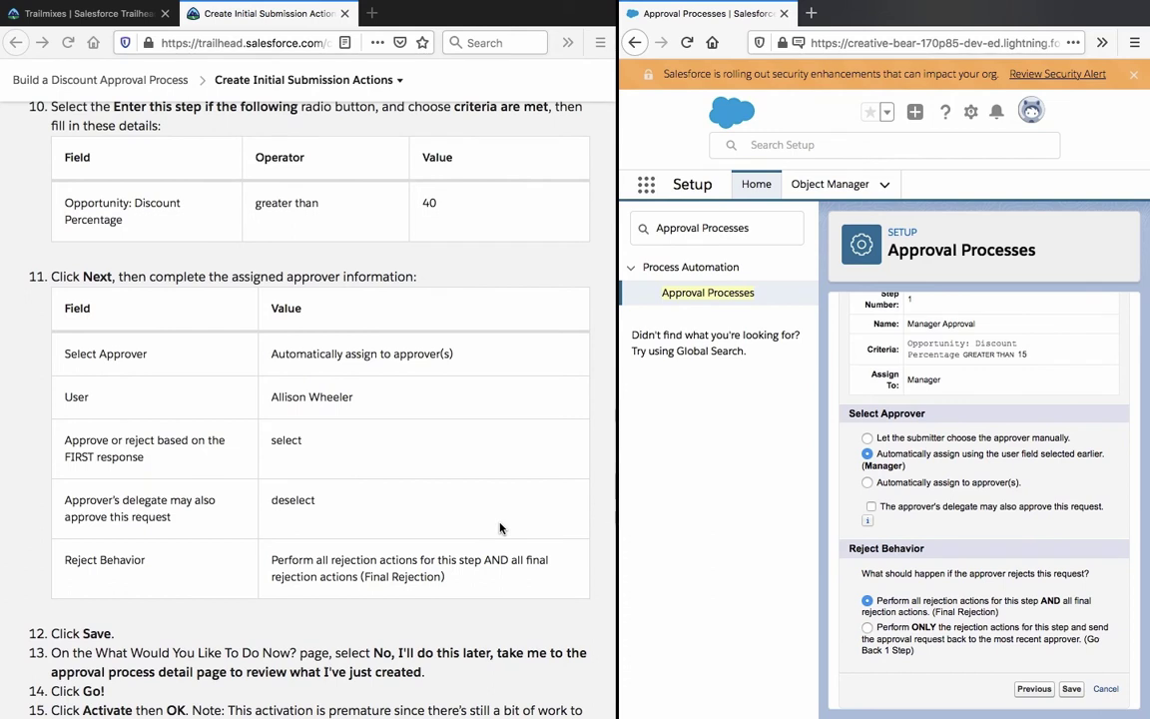
pyautogui.click(898, 481)
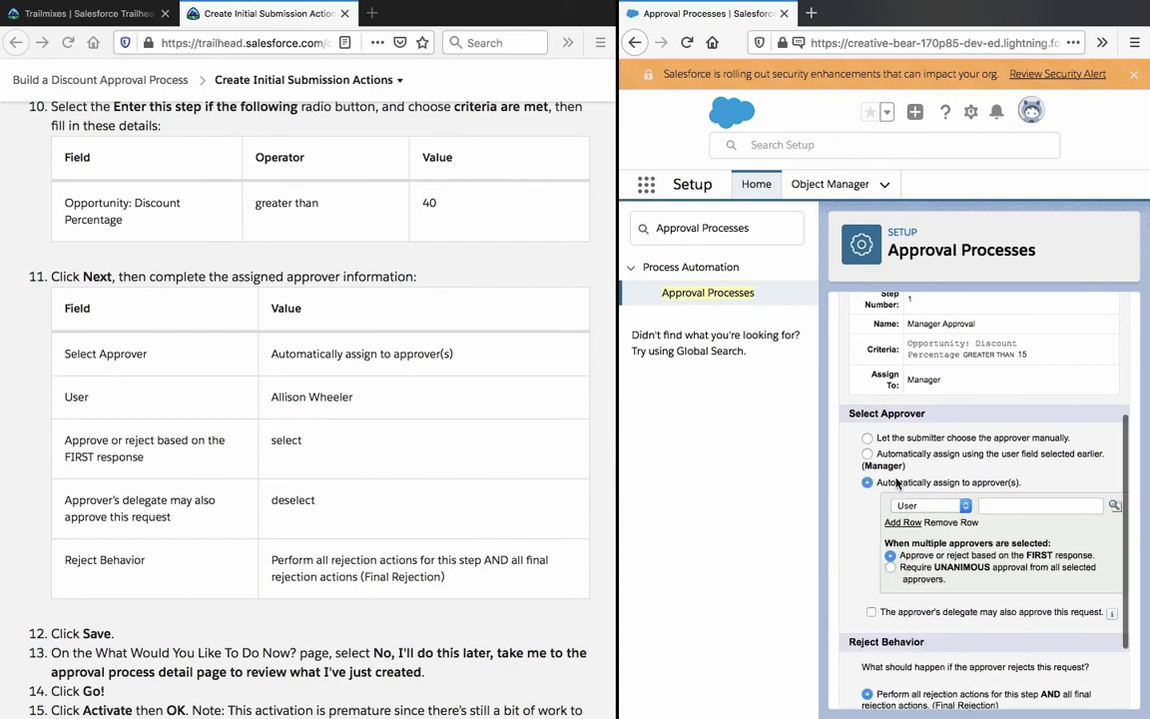
pyautogui.click(929, 506)
pyautogui.click(914, 506)
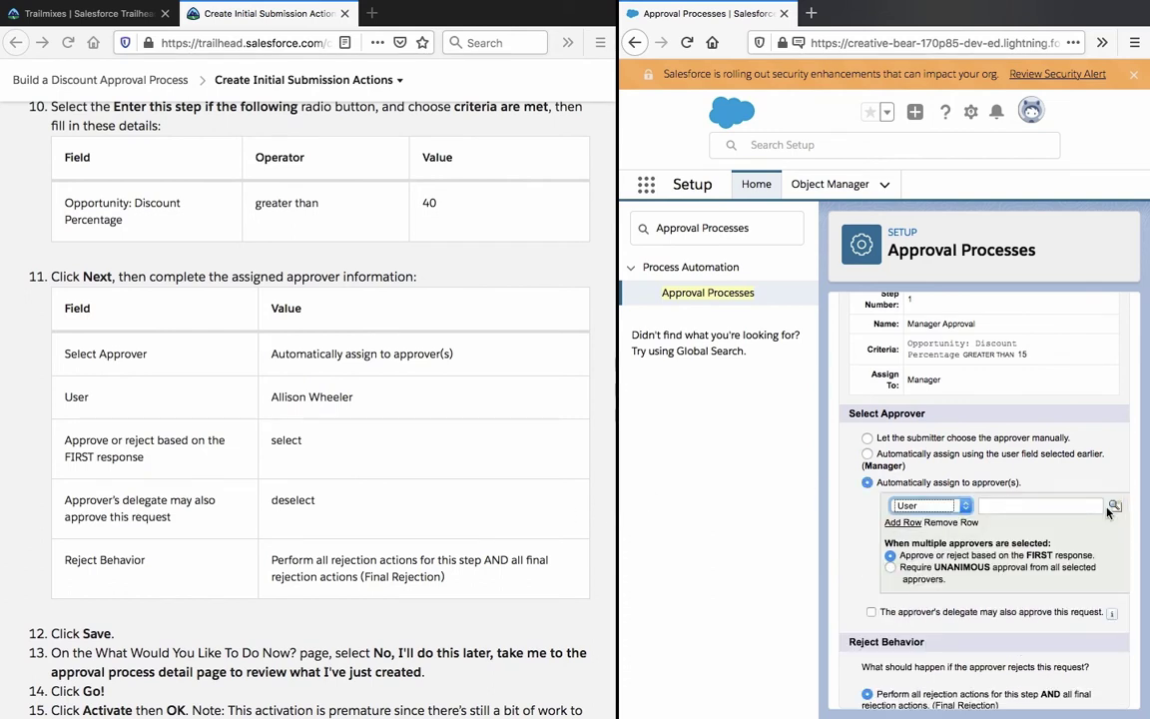
pyautogui.click(1114, 508)
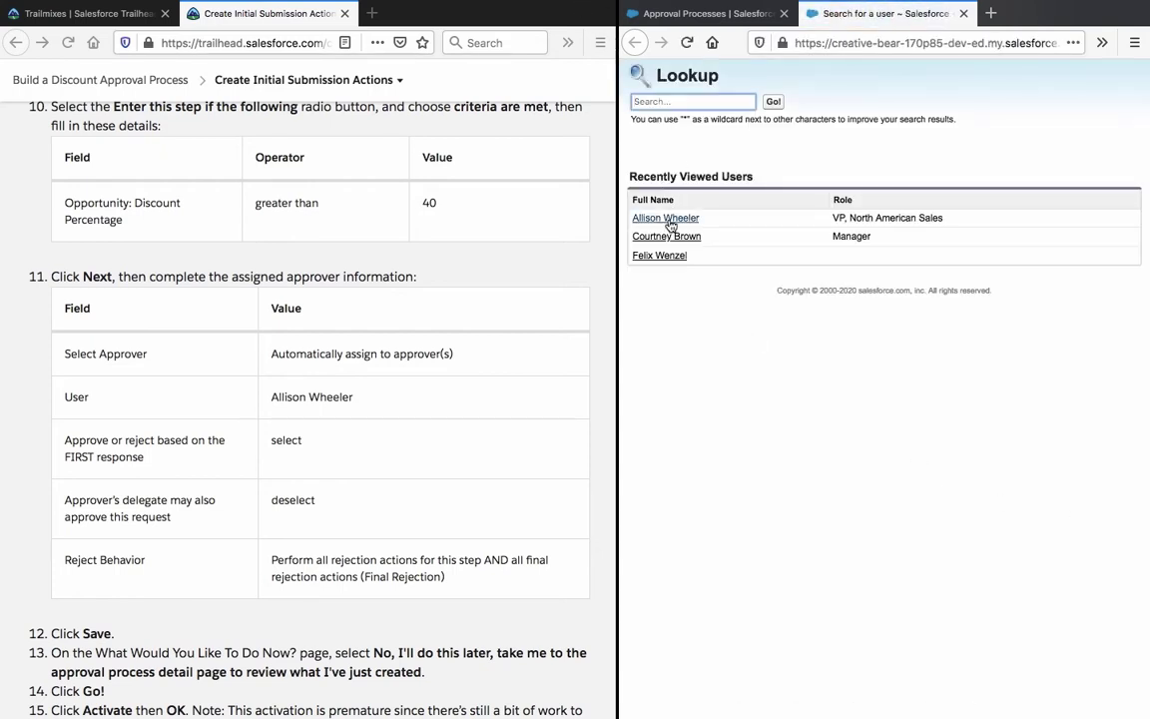
pyautogui.click(670, 223)
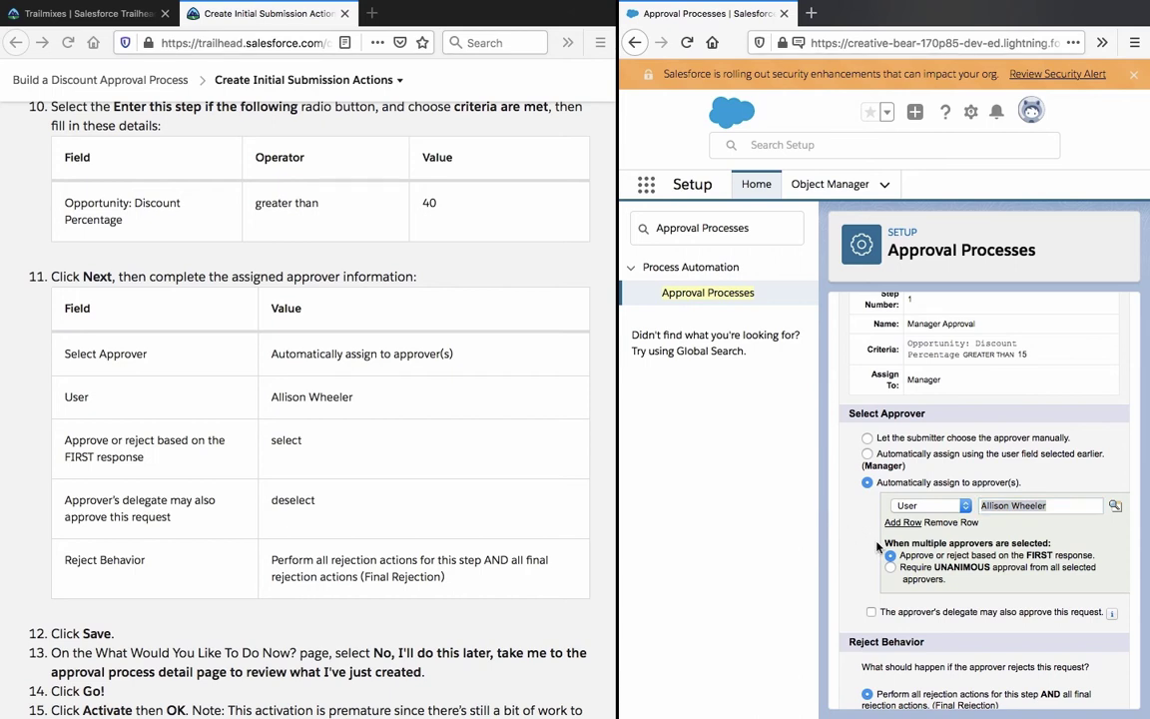
pyautogui.scroll(-3, 877, 546)
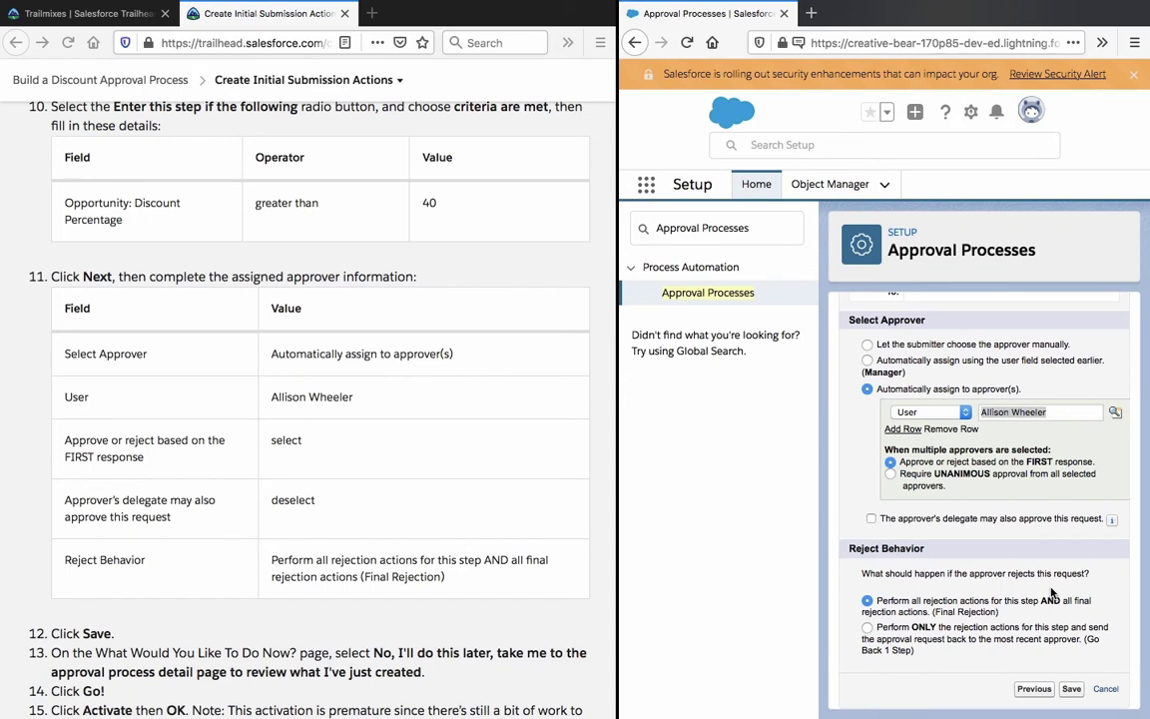
# Save the VP Approval step without actions, dismiss the Recycle Bin tip, and activate the process.
pyautogui.click(1070, 688)
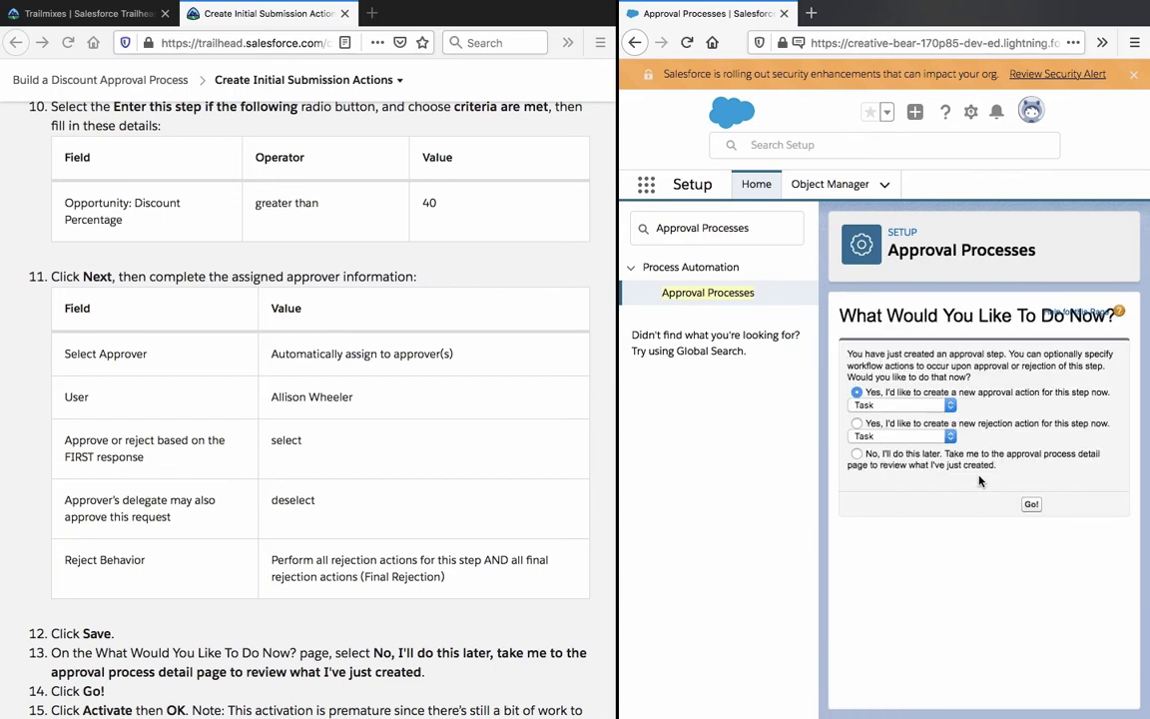
pyautogui.click(857, 453)
pyautogui.click(1031, 504)
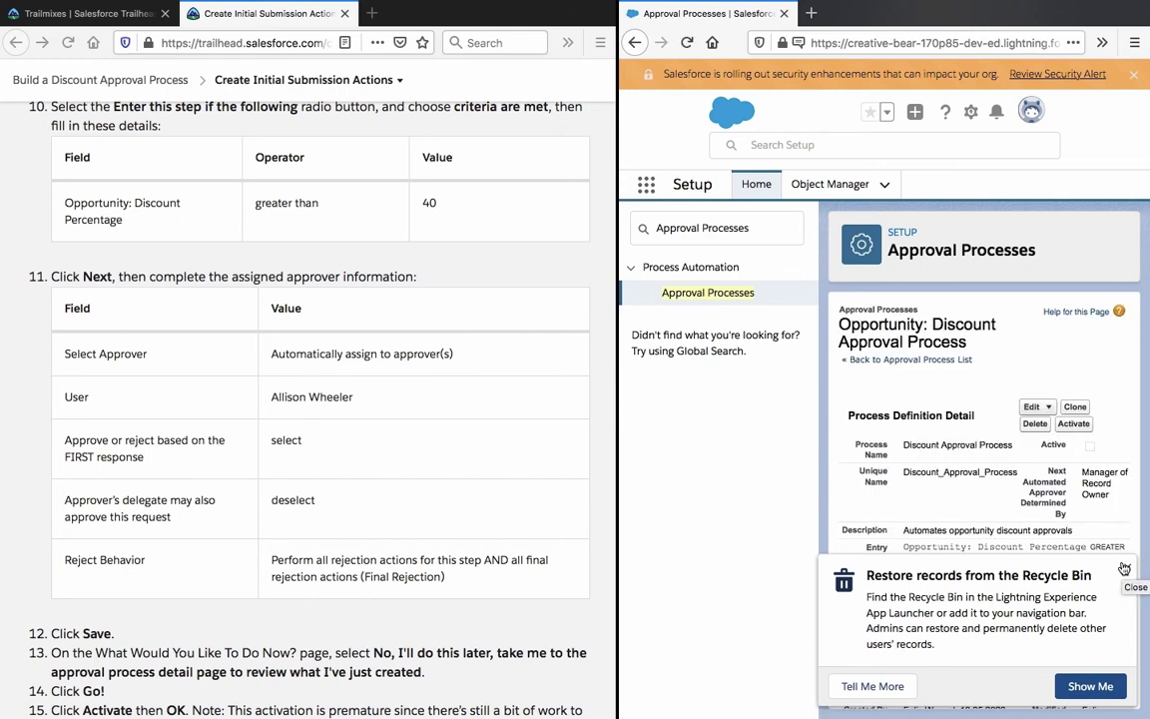
pyautogui.click(1125, 568)
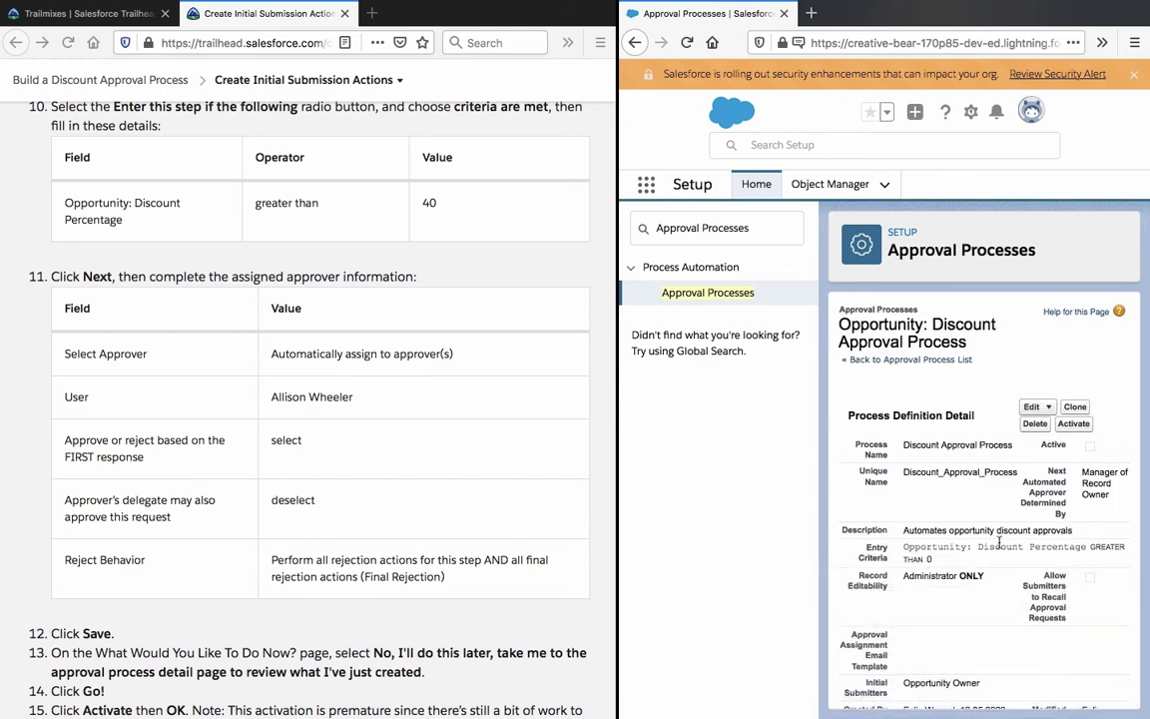
pyautogui.scroll(-4, 450, 470)
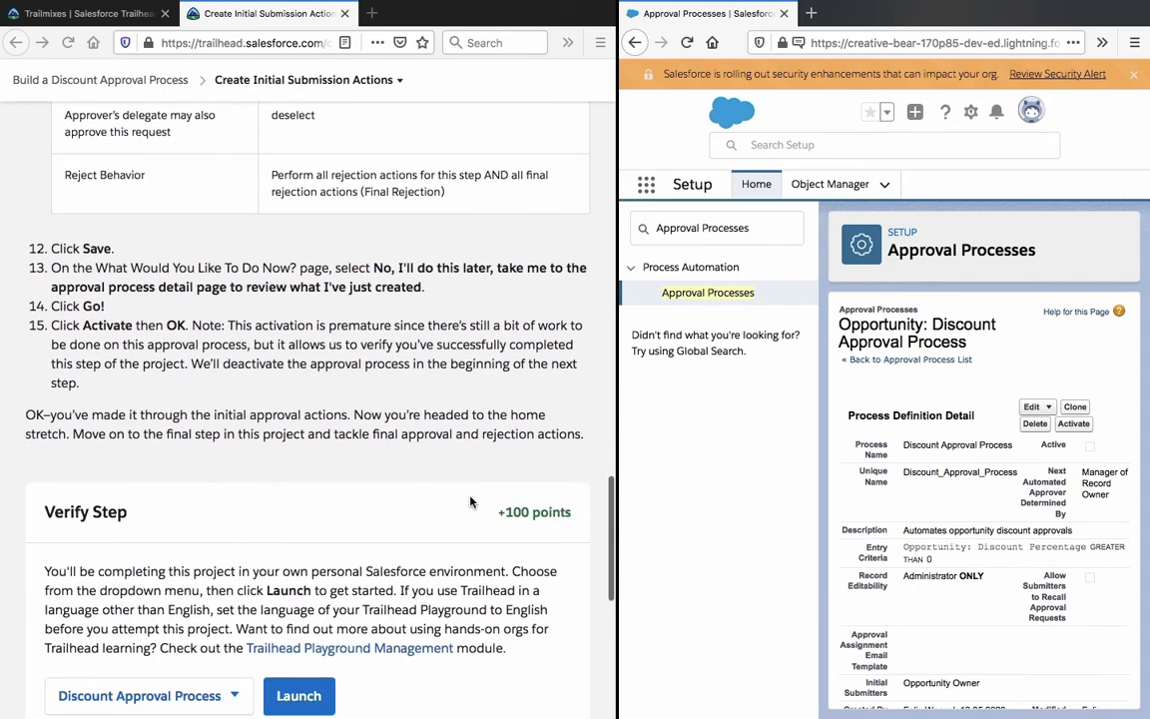
pyautogui.click(1083, 425)
pyautogui.click(983, 345)
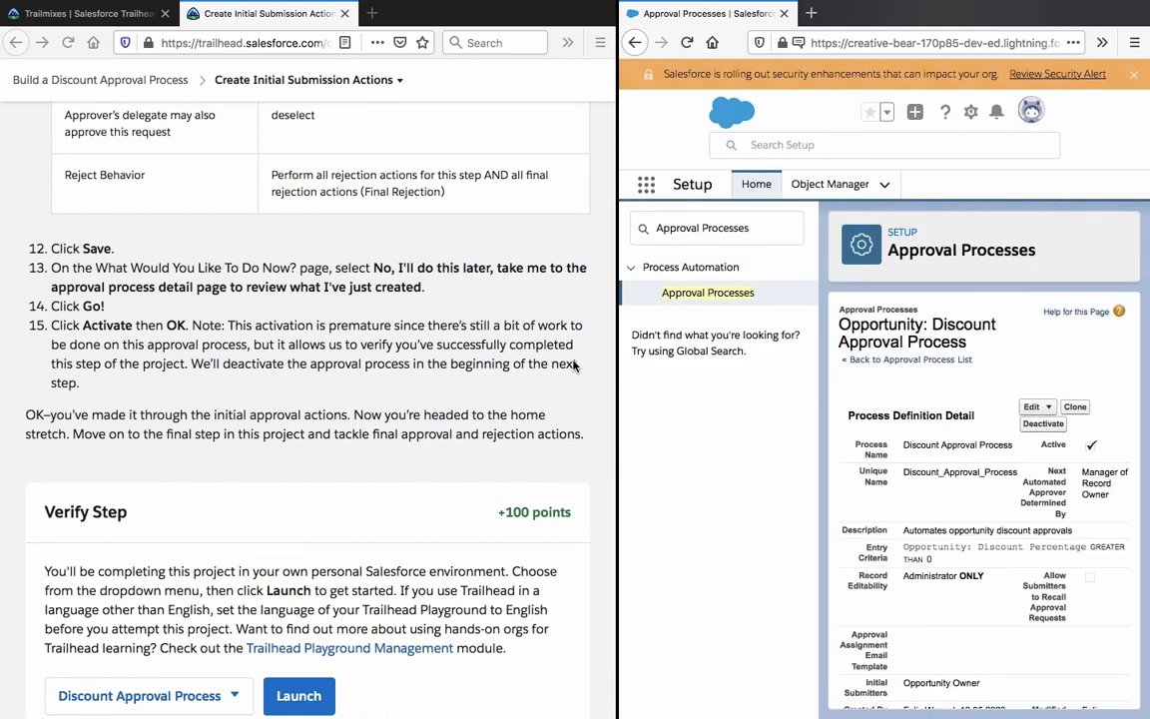
pyautogui.click(381, 345)
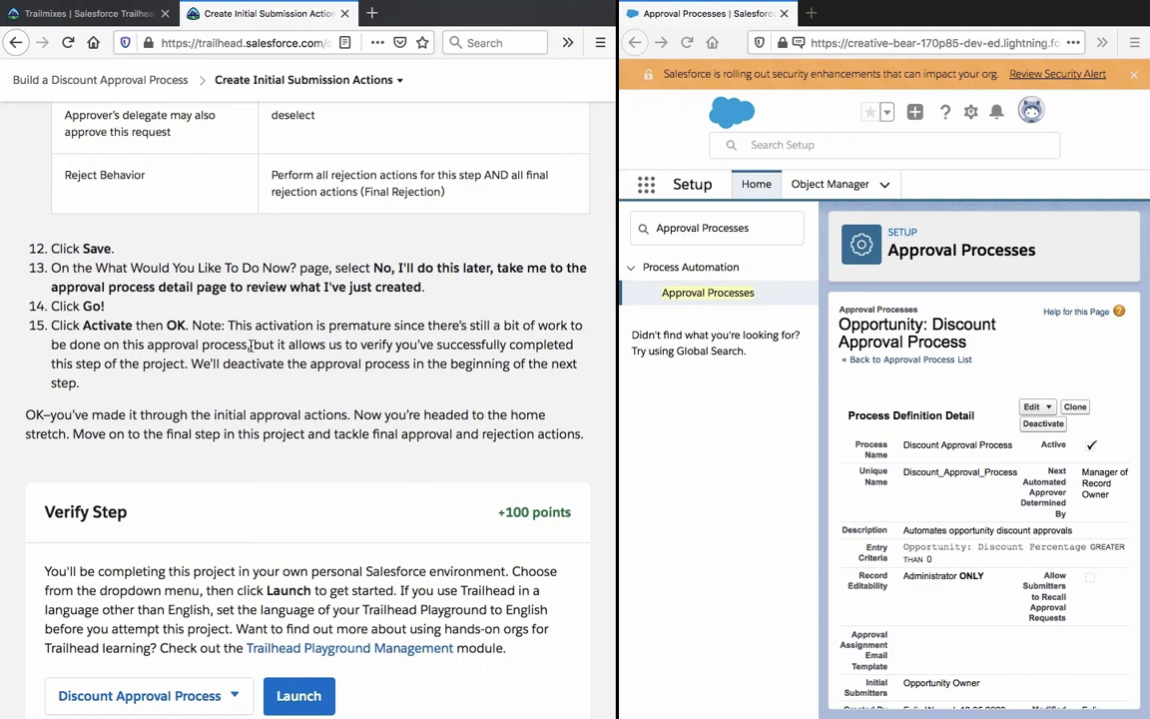
pyautogui.scroll(-5, 251, 344)
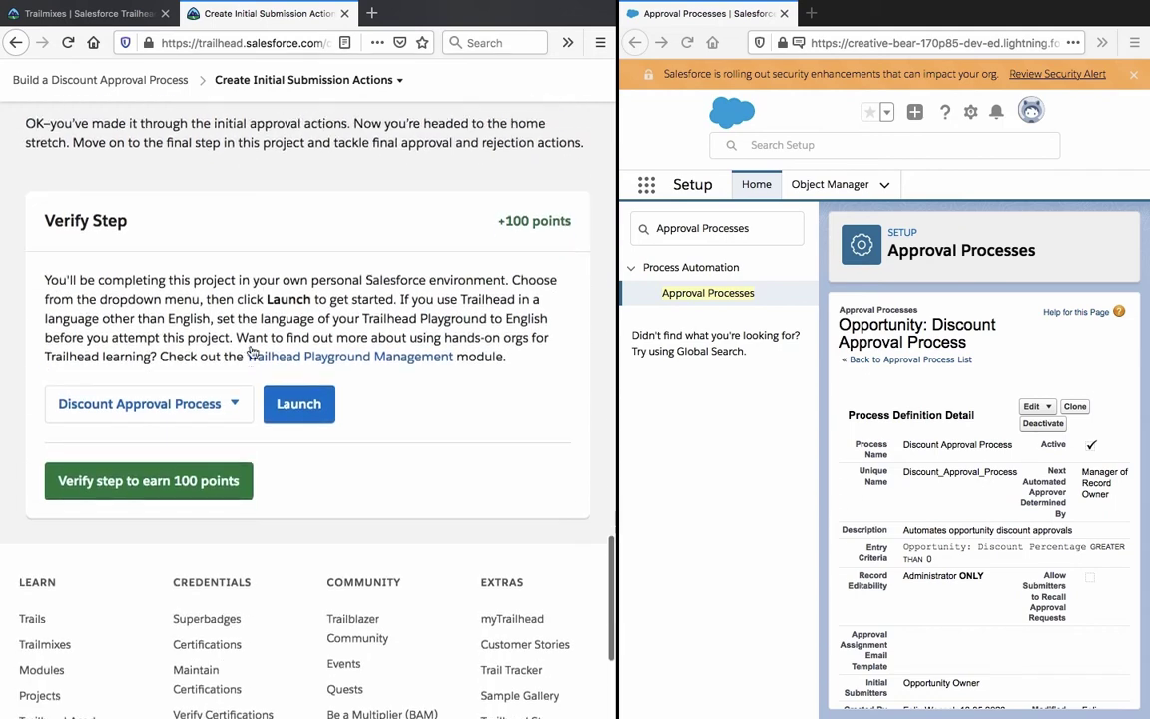
pyautogui.scroll(3, 250, 349)
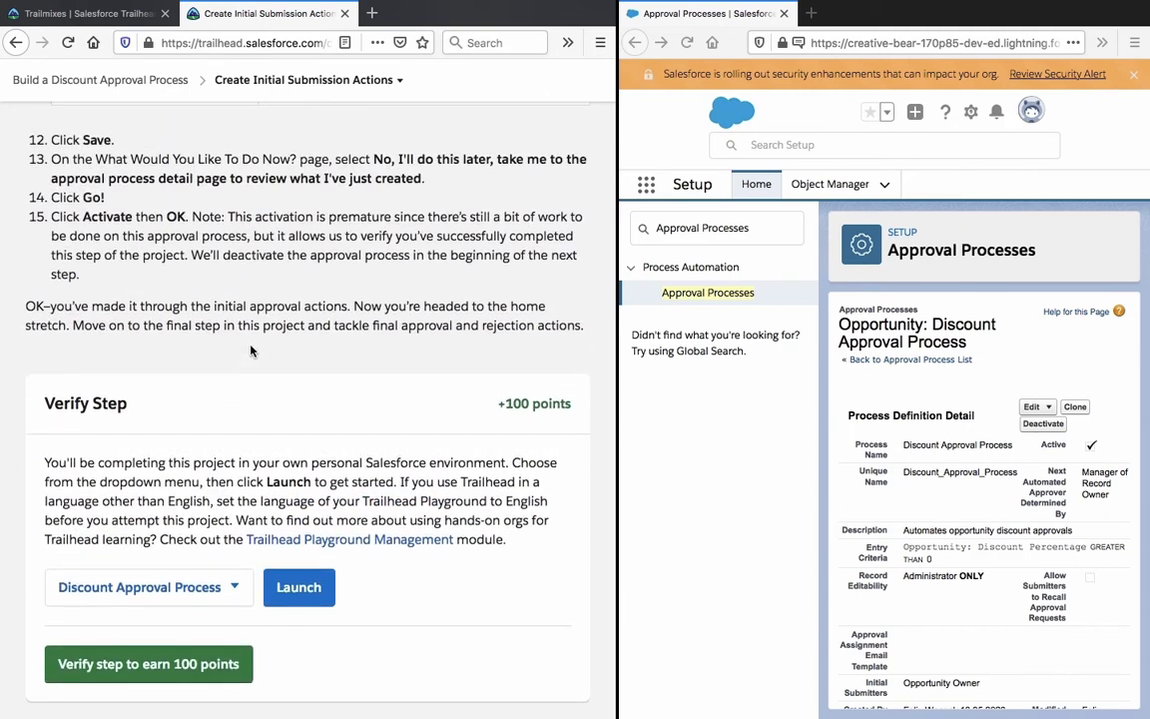
pyautogui.tripleClick(263, 325)
# Review the Trailhead step instructions, highlighting the Manager Approval step's description text.
pyautogui.scroll(15, 263, 325)
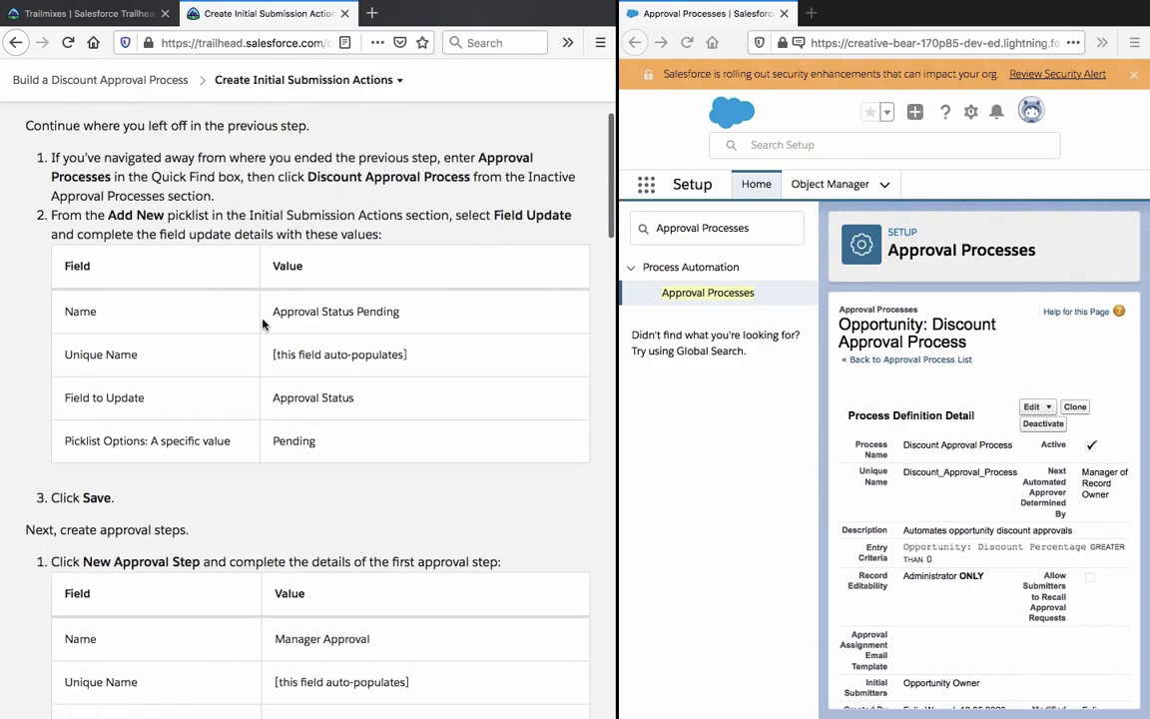
pyautogui.scroll(5, 263, 324)
pyautogui.scroll(-5, 263, 318)
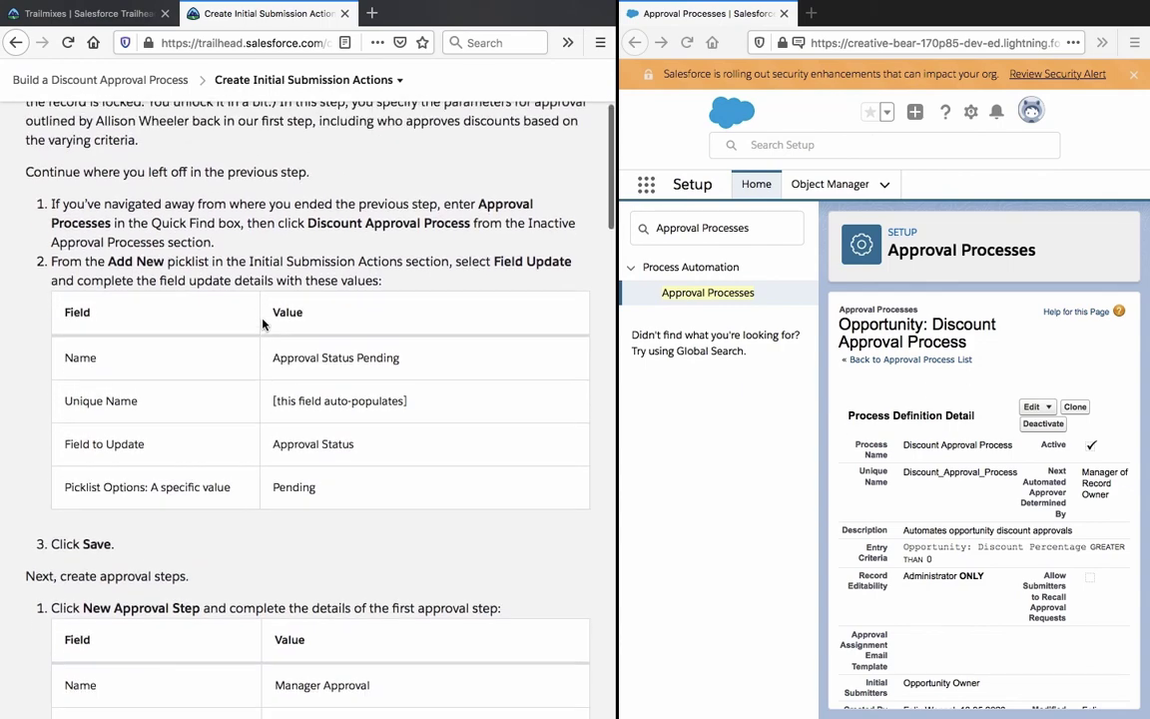
pyautogui.scroll(3, 263, 324)
pyautogui.scroll(-4, 263, 324)
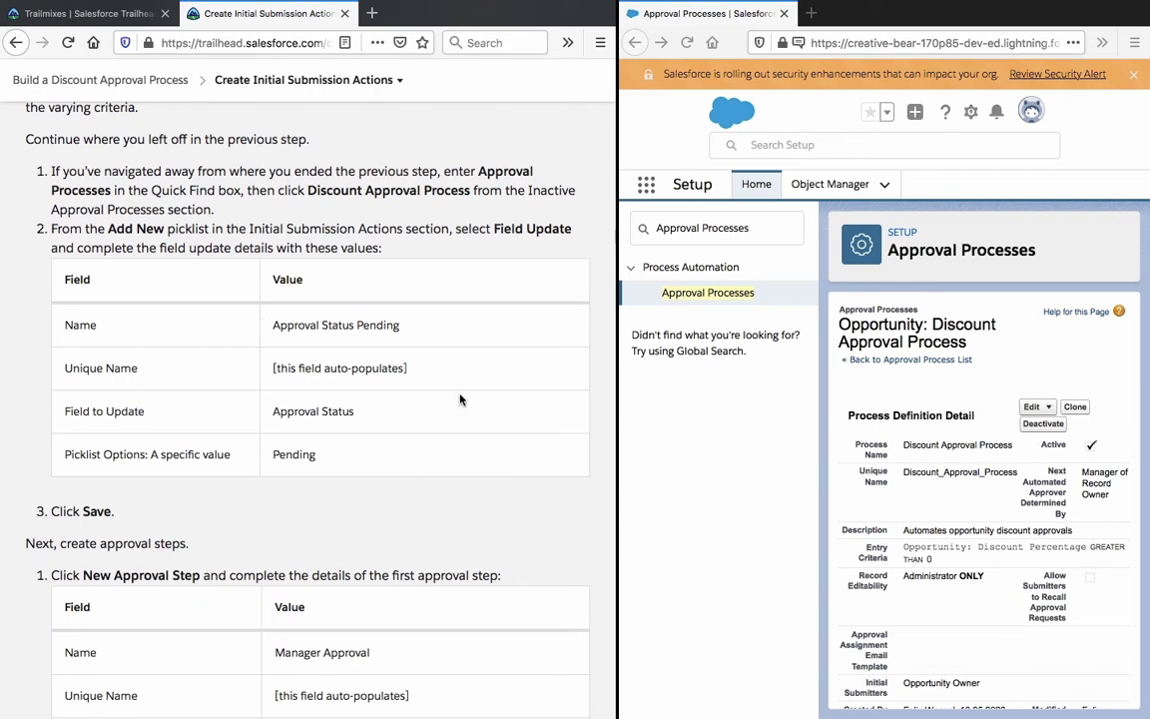
pyautogui.scroll(-3, 460, 399)
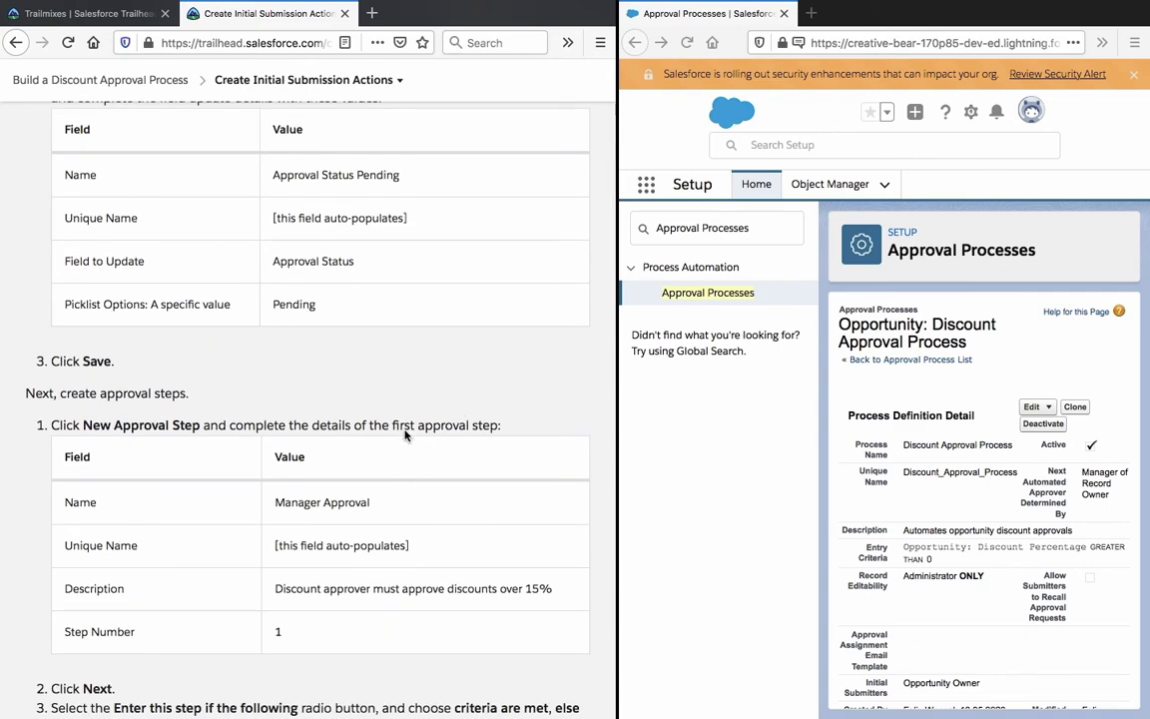
pyautogui.scroll(2, 401, 411)
pyautogui.scroll(1, 402, 410)
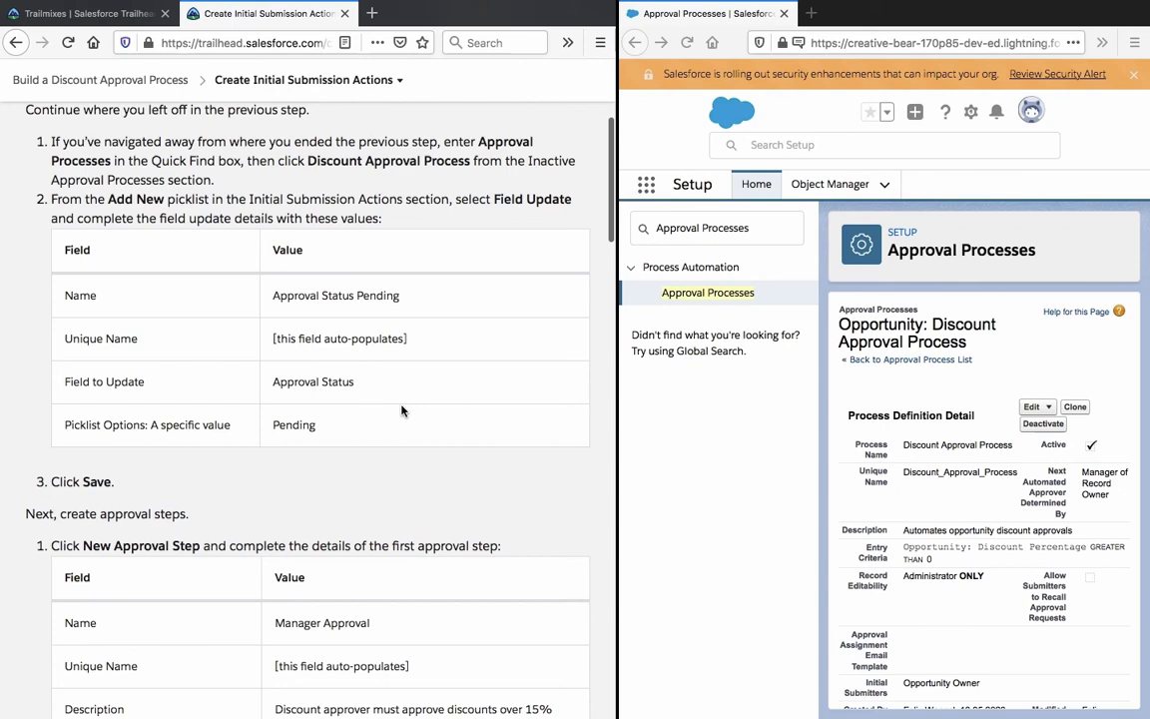
pyautogui.scroll(-1, 401, 411)
pyautogui.scroll(2, 402, 411)
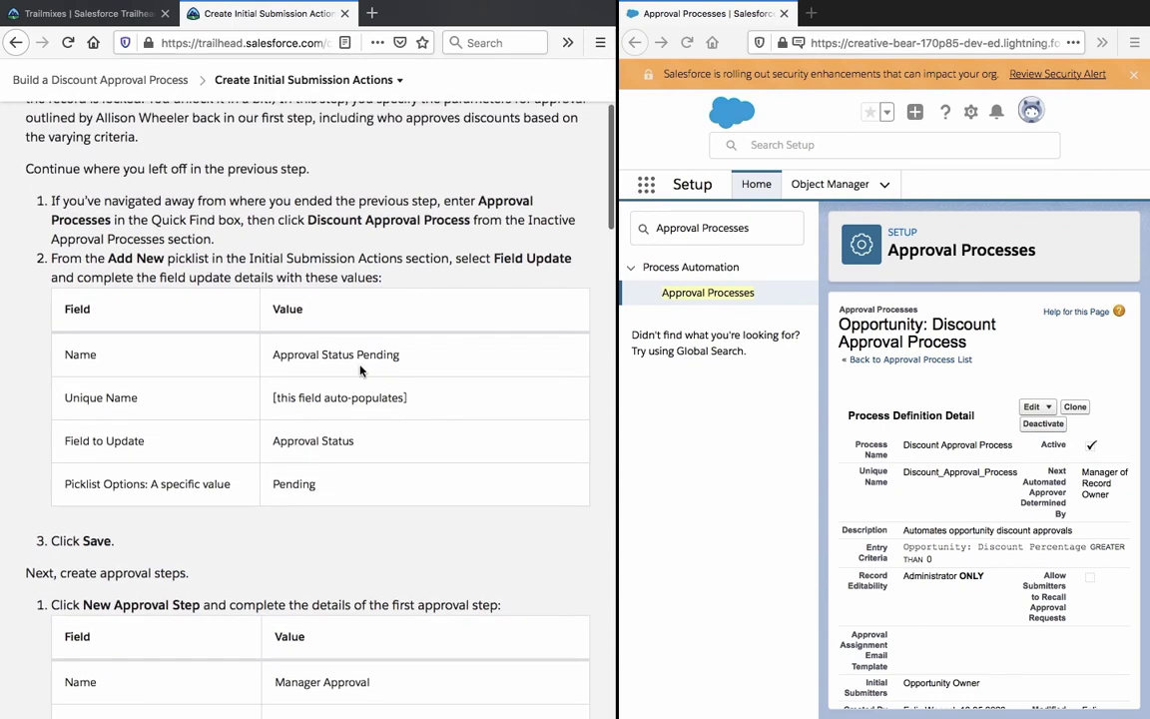
pyautogui.scroll(-8, 360, 371)
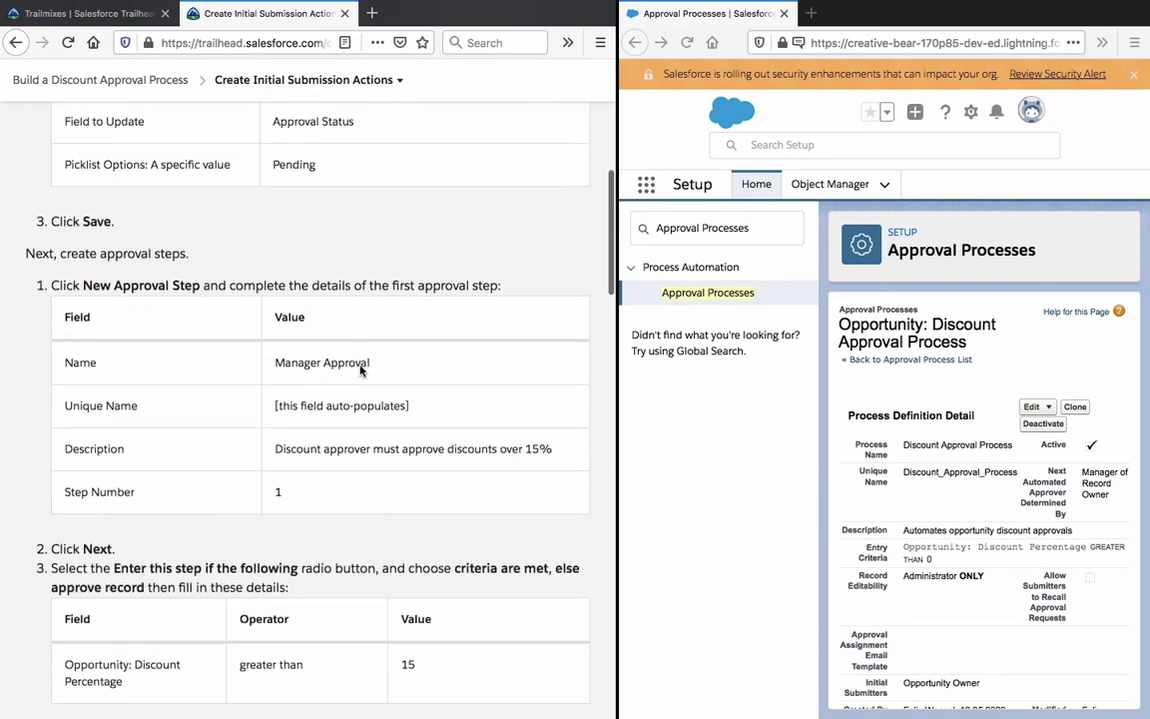
pyautogui.scroll(-2, 360, 371)
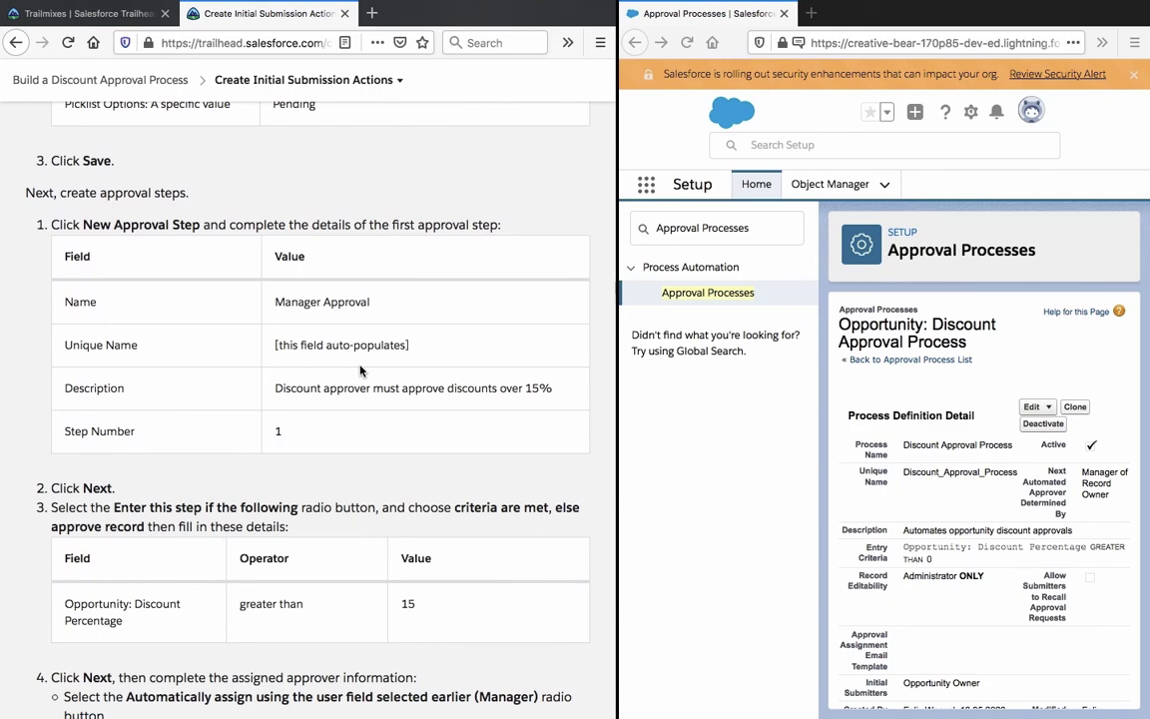
pyautogui.scroll(-1, 360, 371)
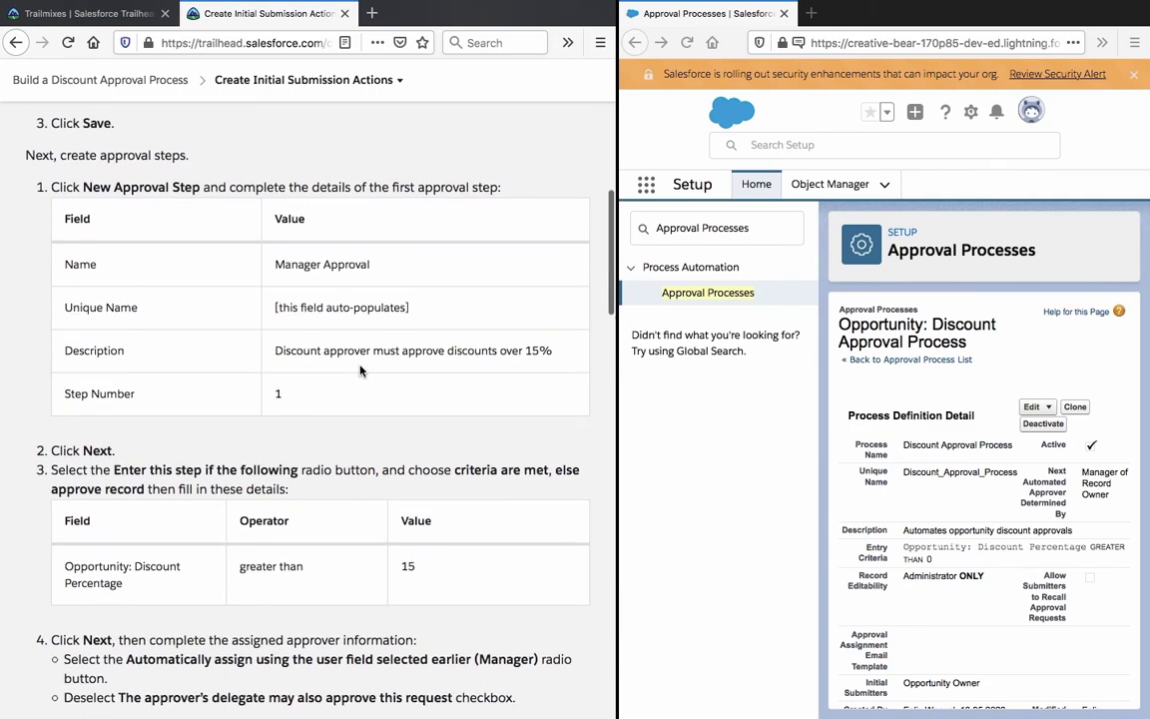
pyautogui.scroll(1, 360, 370)
pyautogui.scroll(-1, 361, 370)
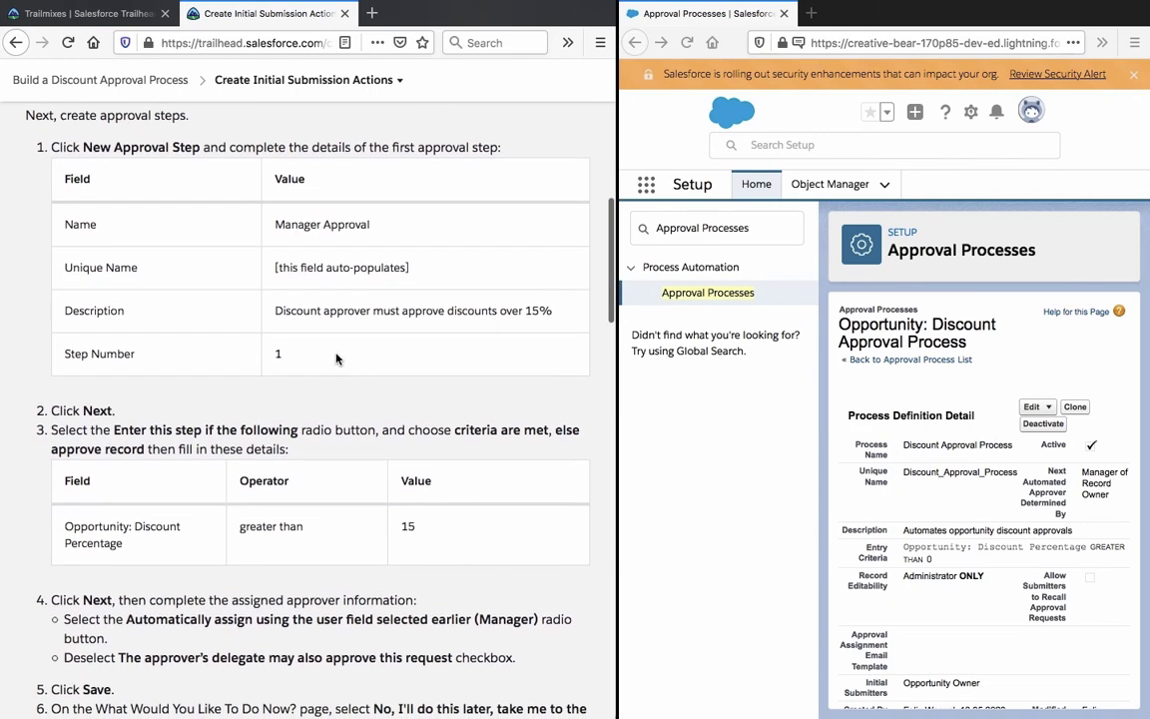
pyautogui.tripleClick(347, 314)
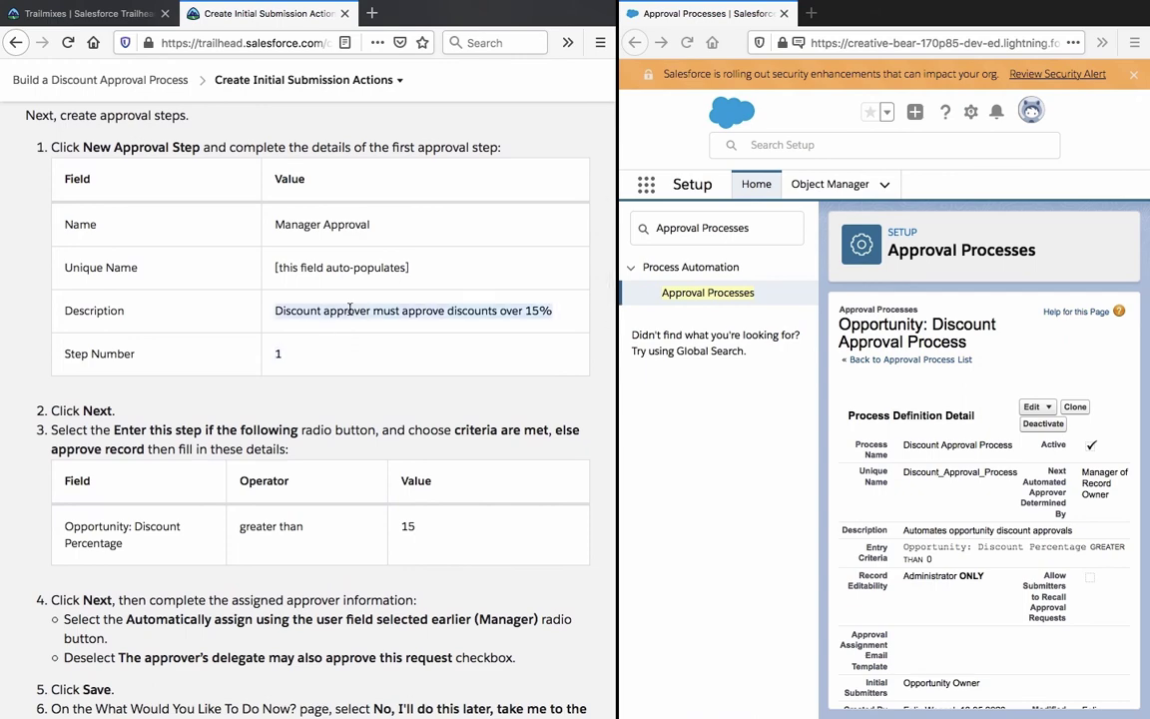
pyautogui.click(348, 313)
# Read on to the VP Approval step and highlight its description text.
pyautogui.scroll(-6, 349, 314)
pyautogui.scroll(-2, 350, 313)
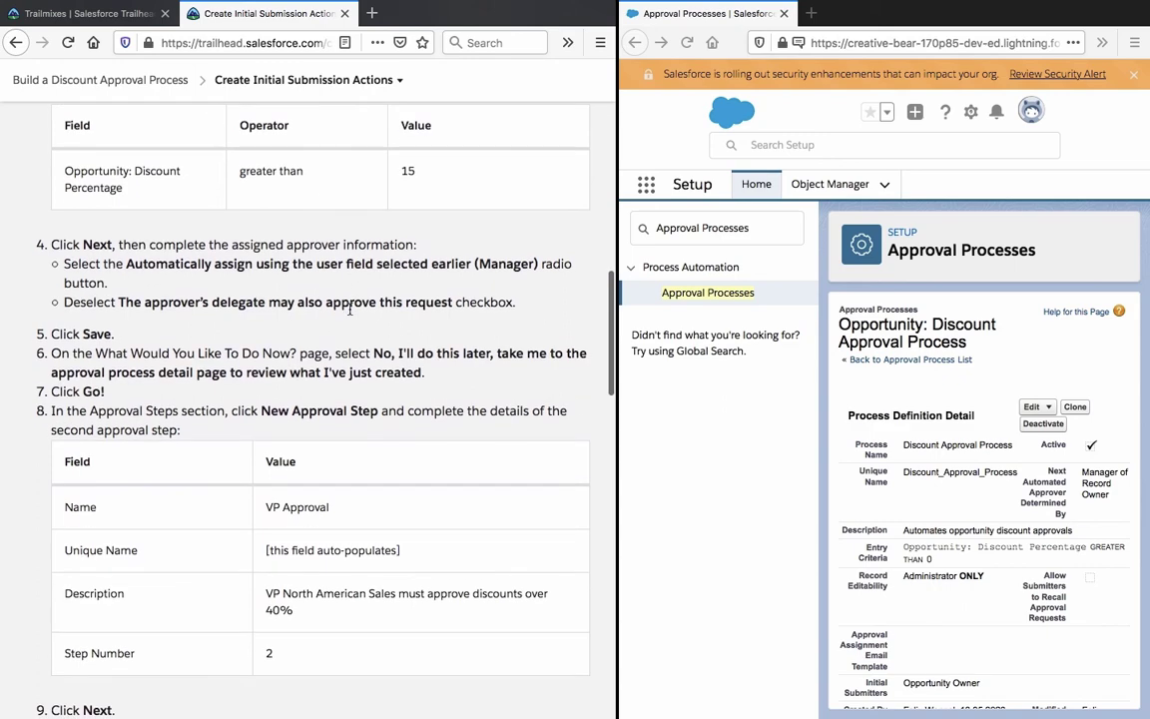
pyautogui.scroll(-1, 350, 310)
pyautogui.scroll(-4, 350, 309)
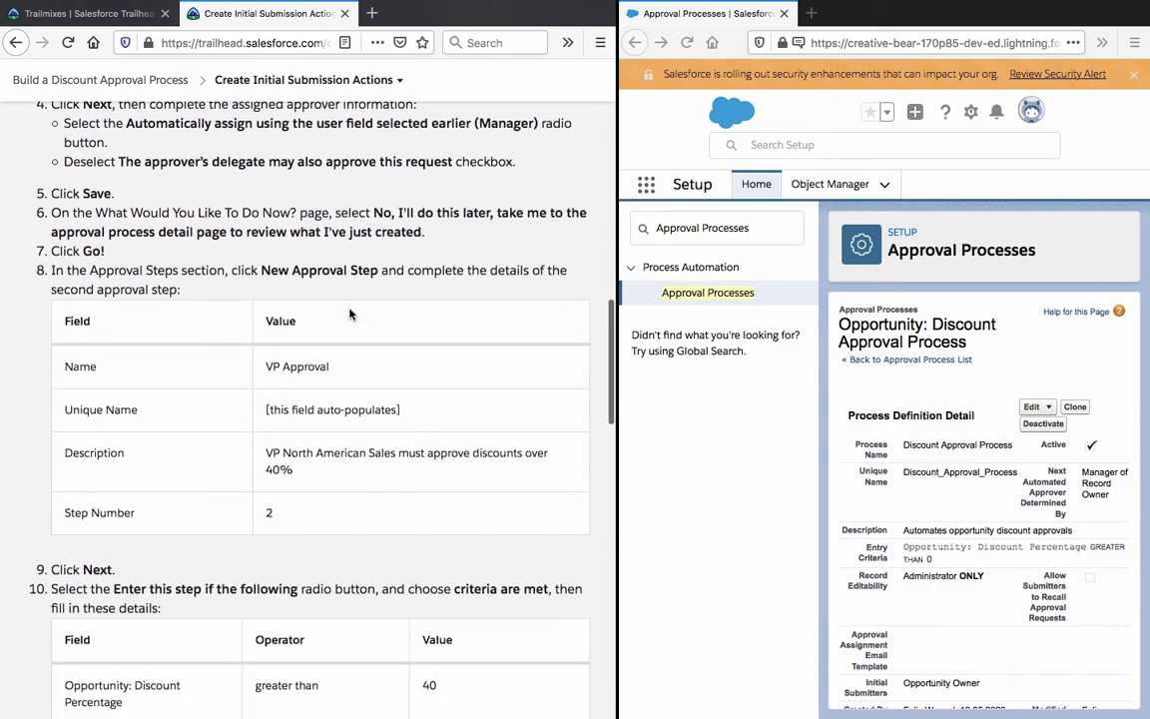
pyautogui.tripleClick(352, 407)
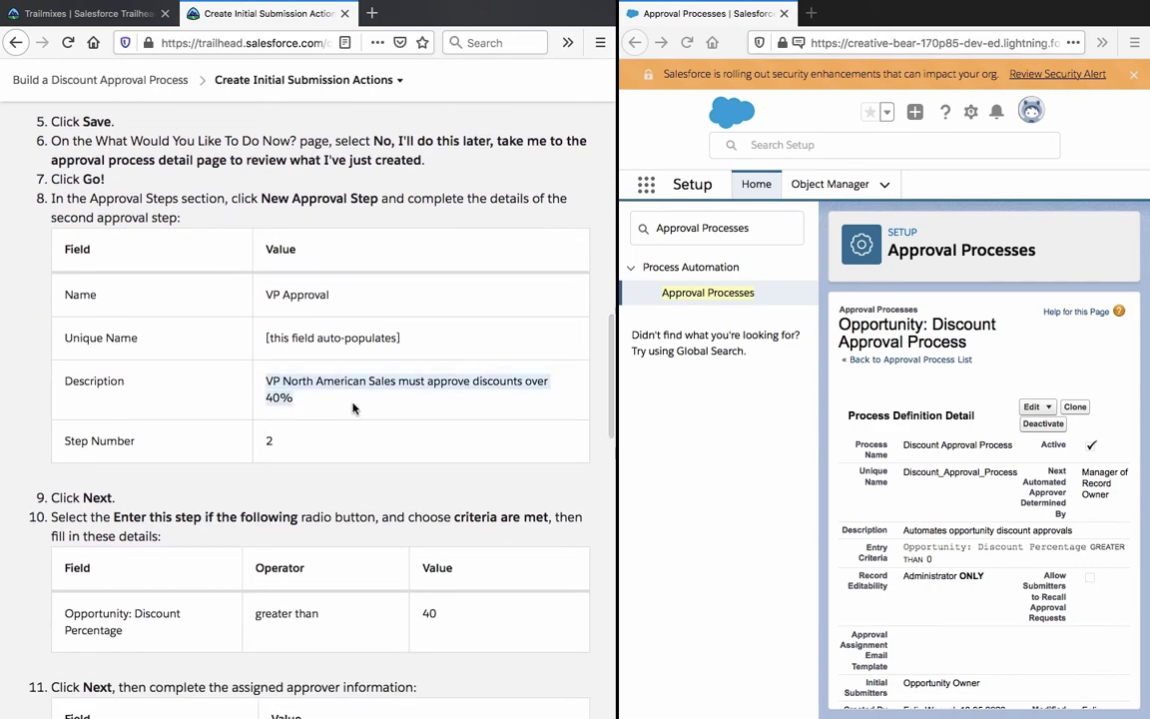
# Reach the Verify Step section and run the 100-point verification check.
pyautogui.scroll(-5, 353, 407)
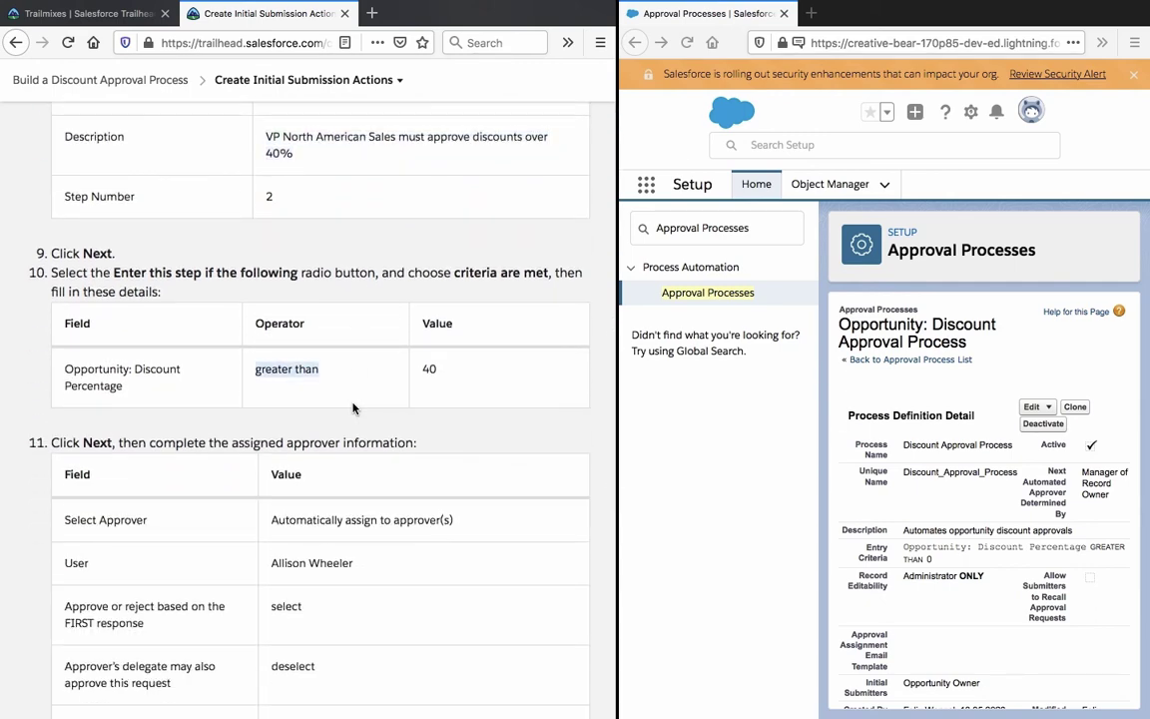
pyautogui.scroll(4, 353, 407)
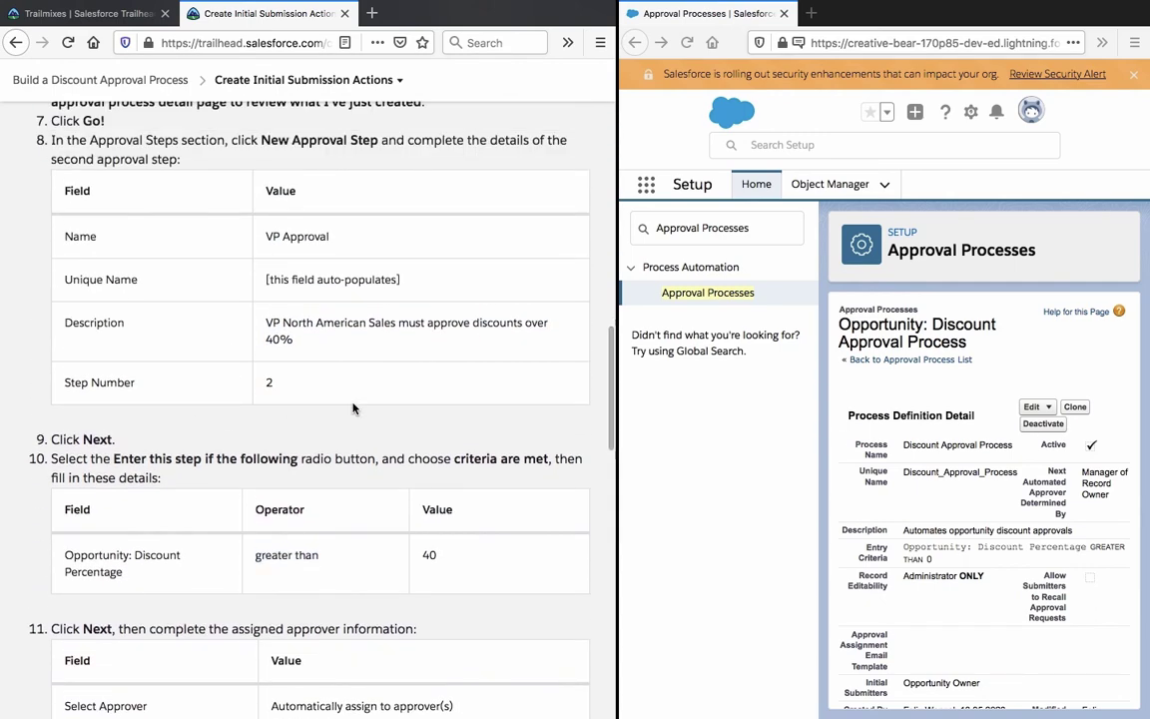
pyautogui.scroll(-9, 352, 407)
pyautogui.scroll(13, 353, 408)
pyautogui.scroll(11, 352, 408)
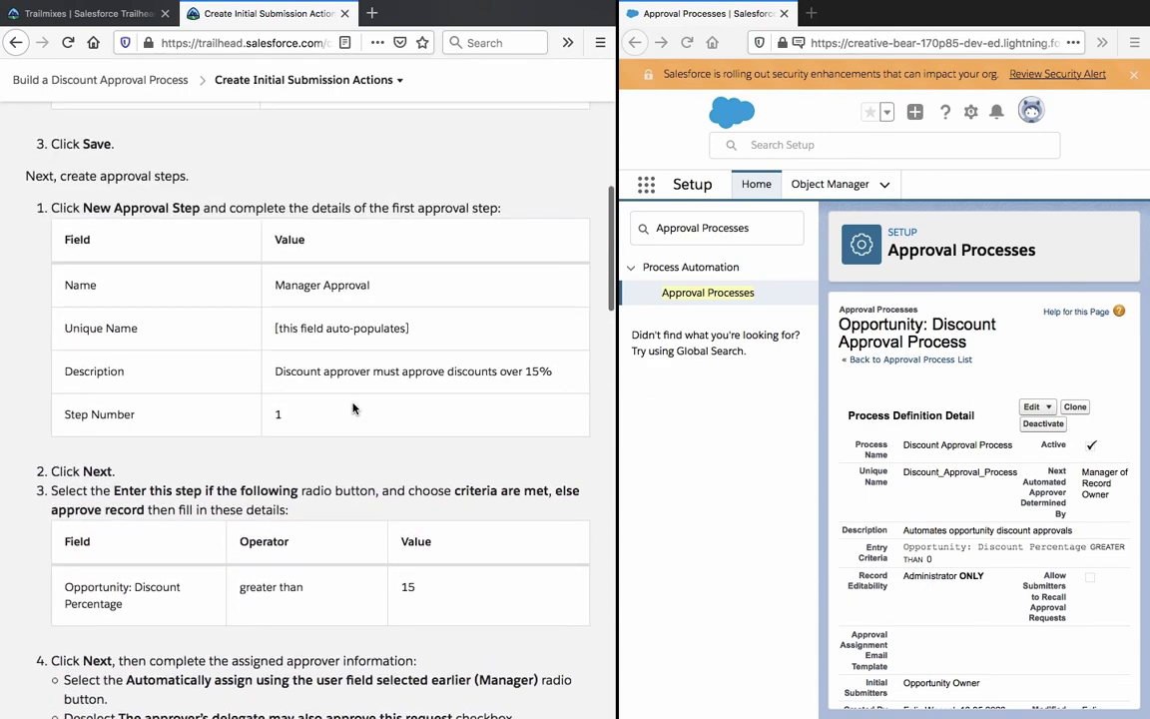
pyautogui.scroll(-5, 353, 408)
pyautogui.scroll(-1, 352, 408)
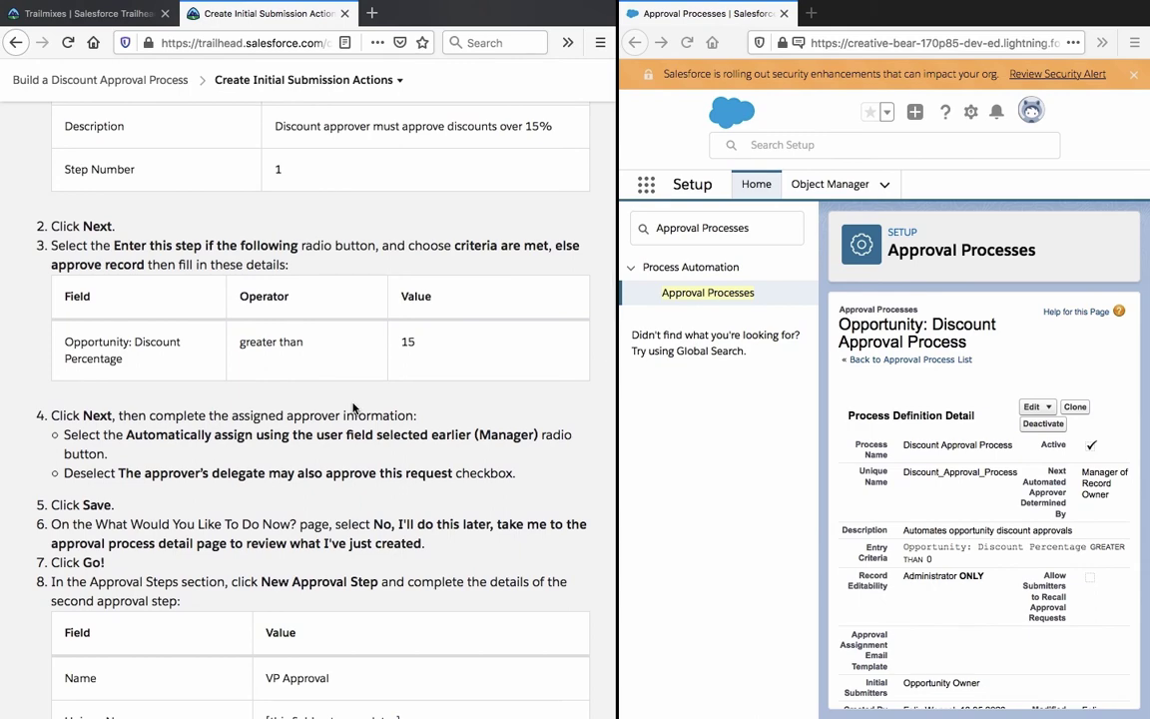
pyautogui.scroll(-1, 353, 408)
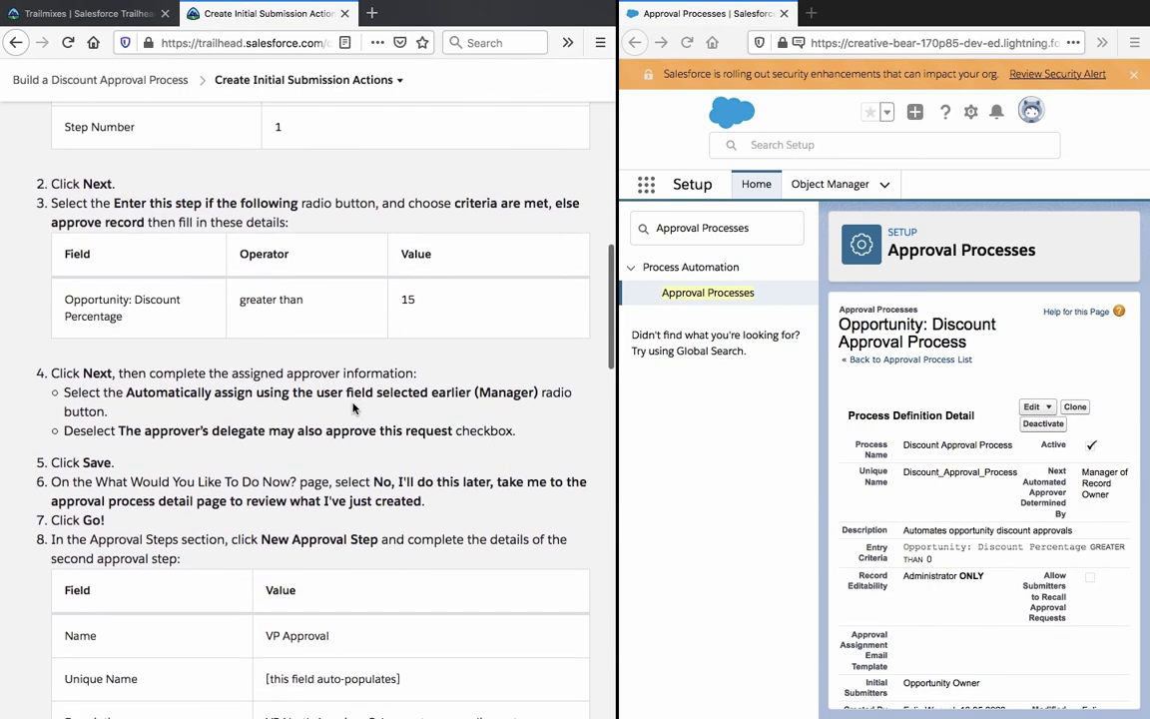
pyautogui.scroll(4, 352, 408)
pyautogui.scroll(10, 353, 407)
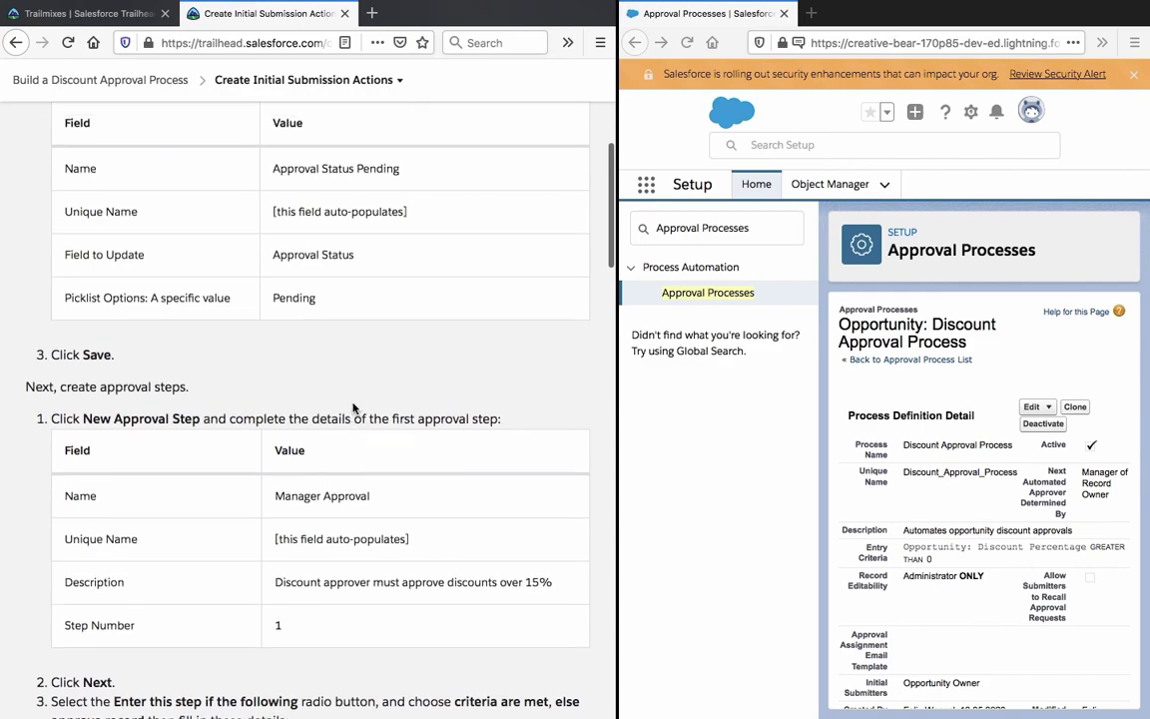
pyautogui.scroll(-20, 353, 407)
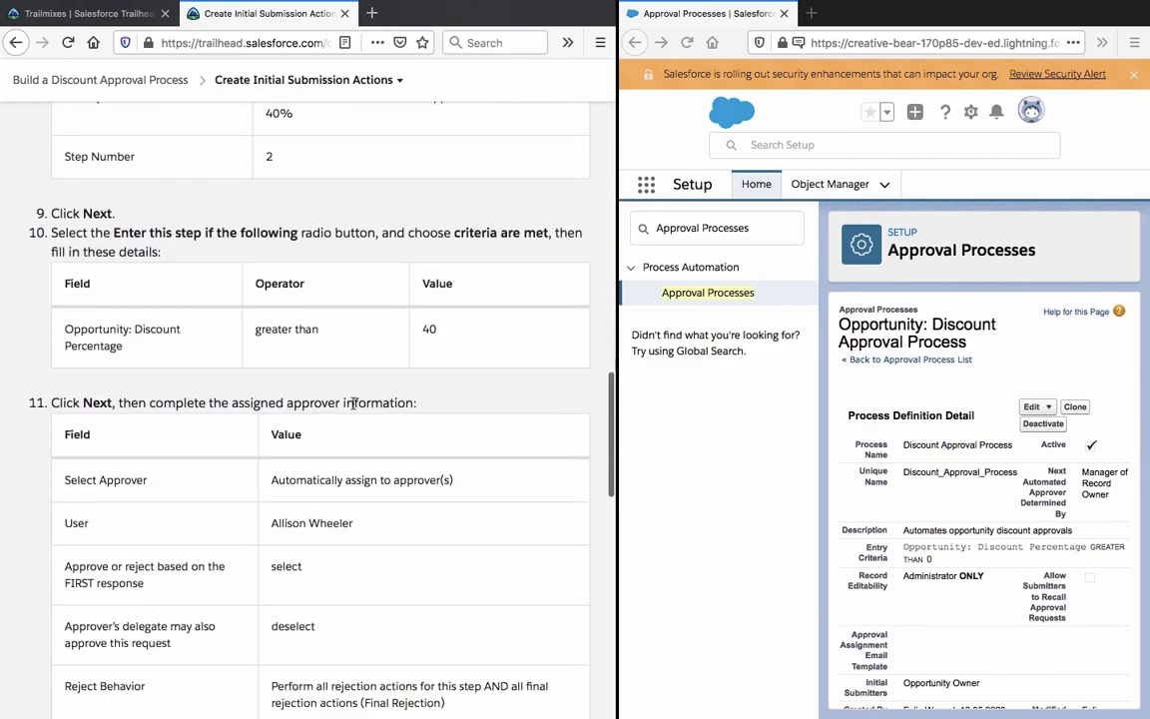
pyautogui.scroll(-10, 353, 407)
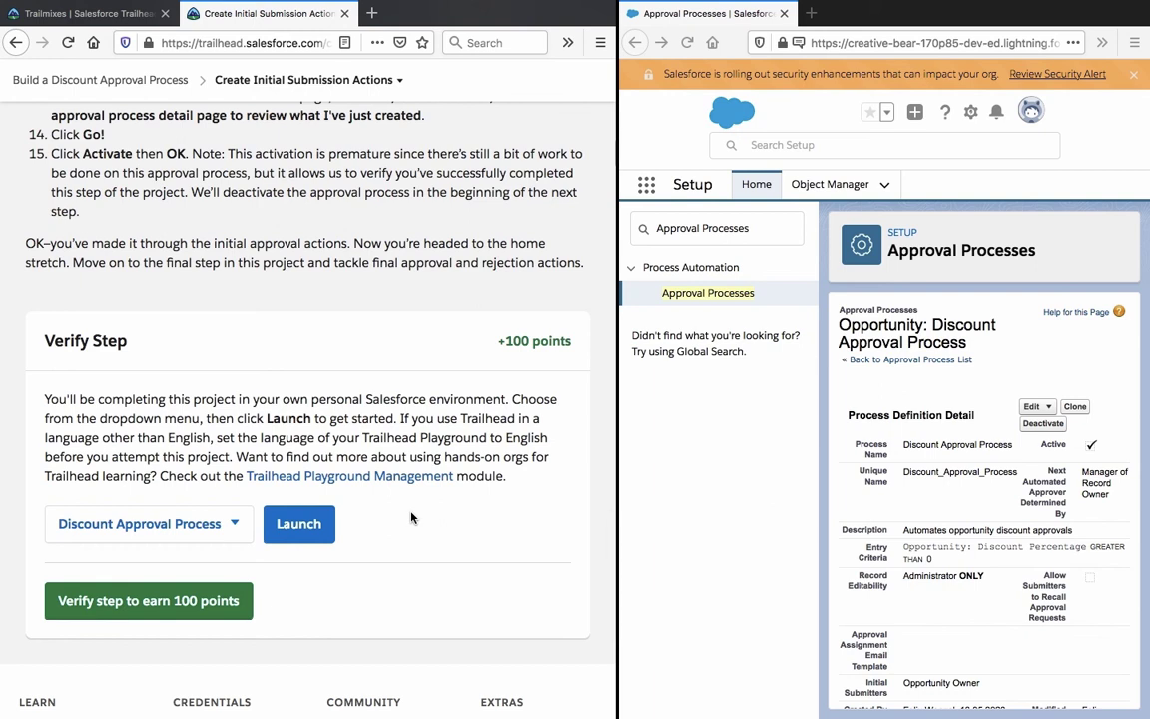
pyautogui.click(160, 602)
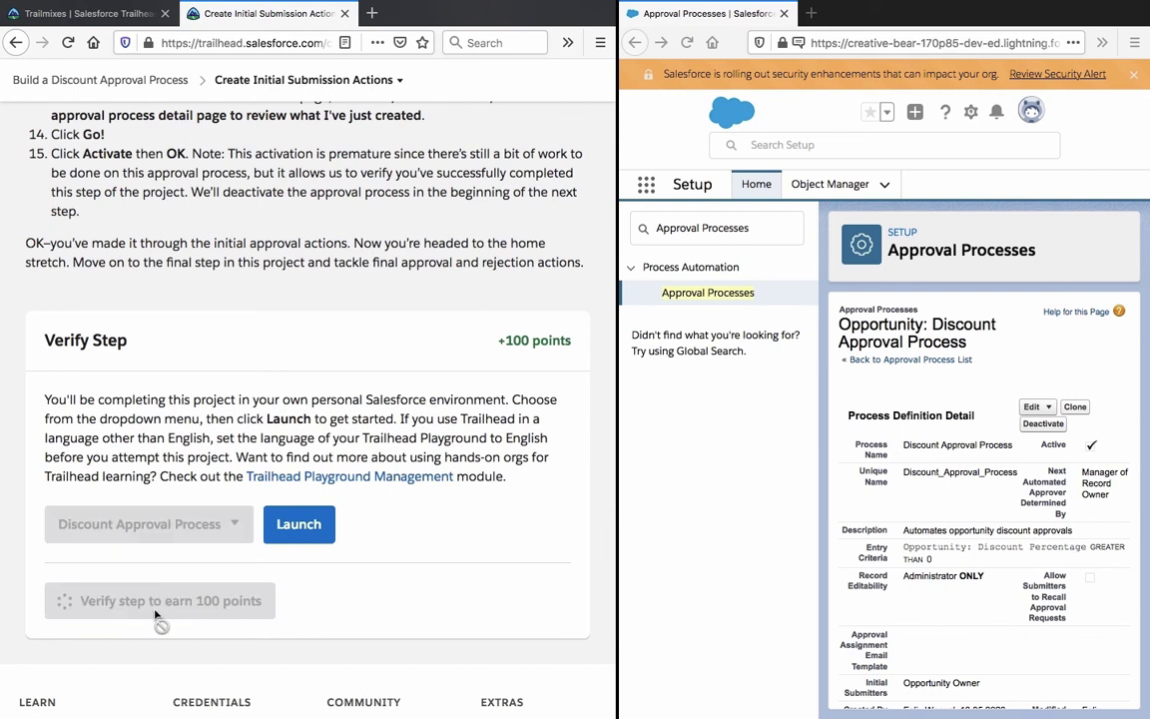